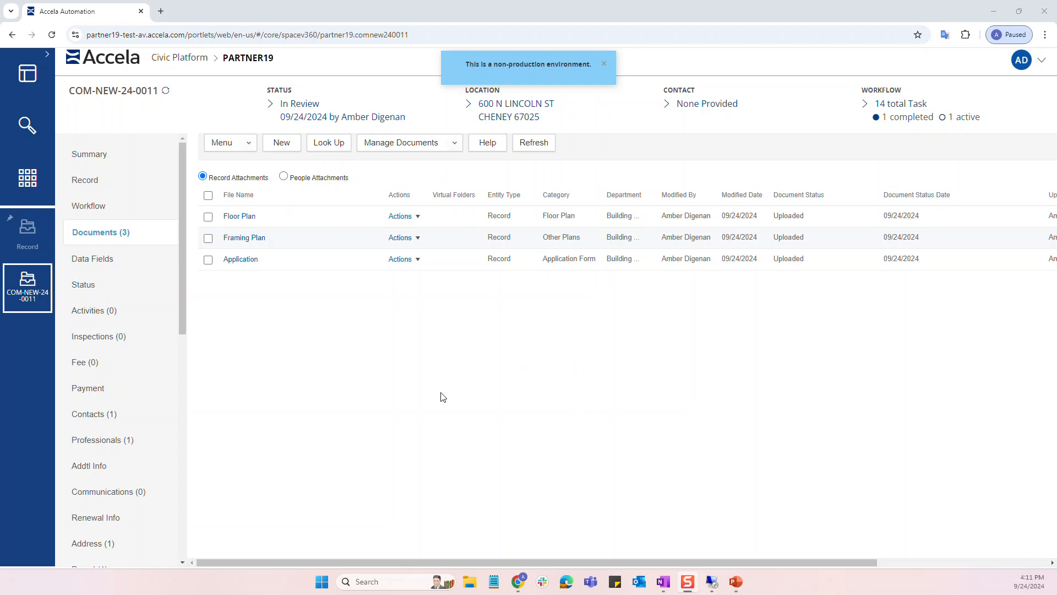
Step: Set the status of the record's Plans Distribution workflow task to Open Bluebeam Session and submit it
{"action": "left_click", "coordinate": [88, 206]}
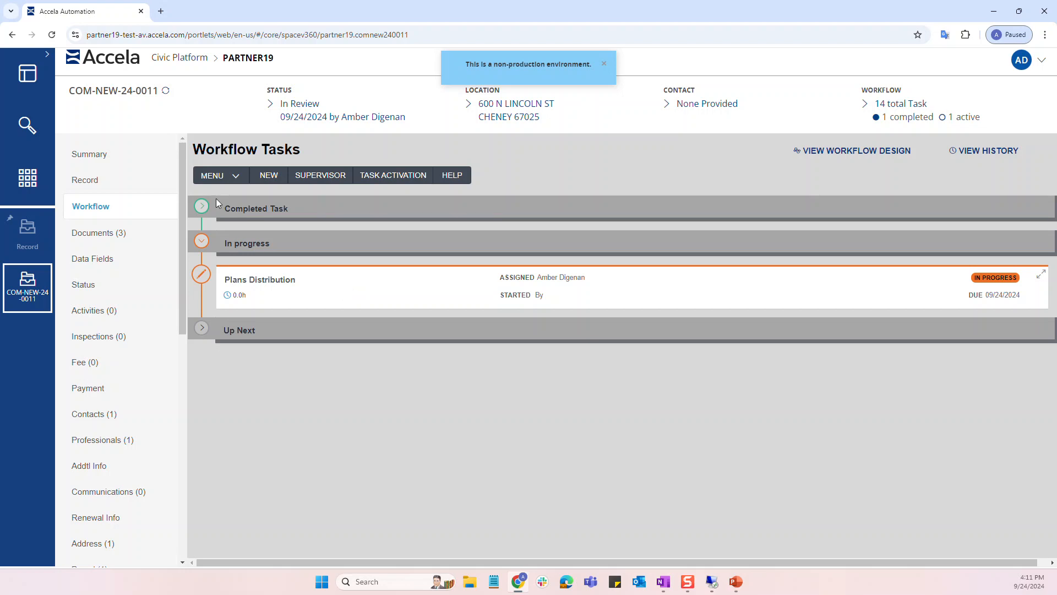
{"action": "left_click", "coordinate": [335, 287]}
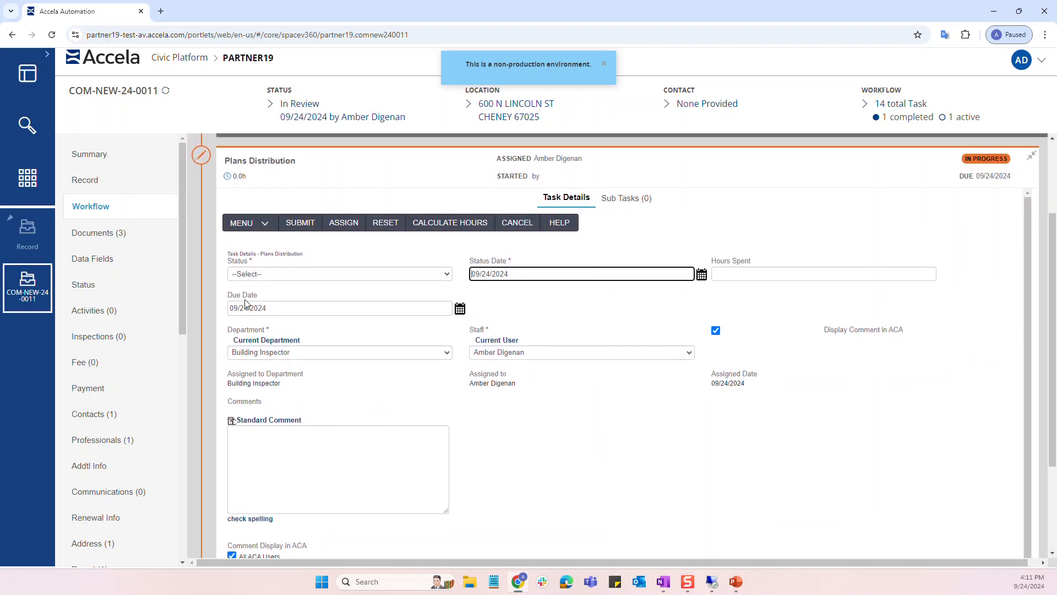
{"action": "left_click", "coordinate": [282, 274]}
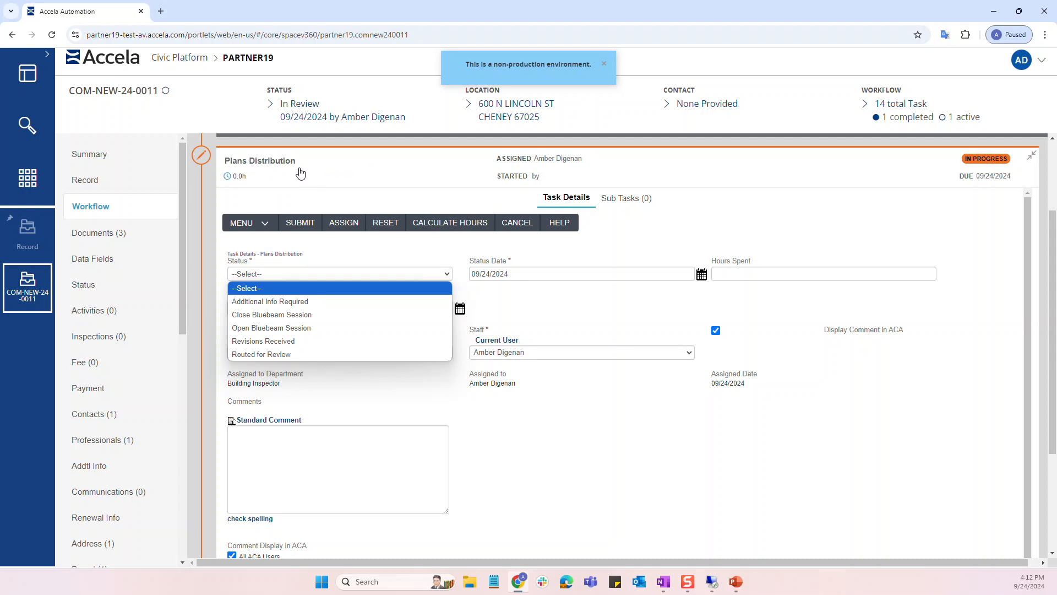
{"action": "left_click", "coordinate": [291, 330]}
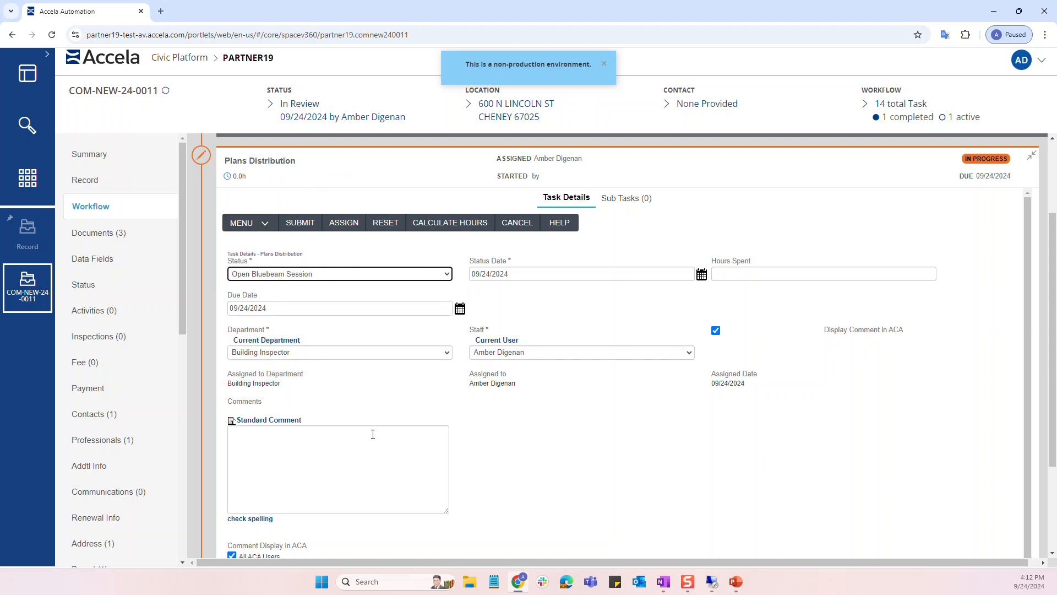
{"action": "left_click", "coordinate": [300, 226]}
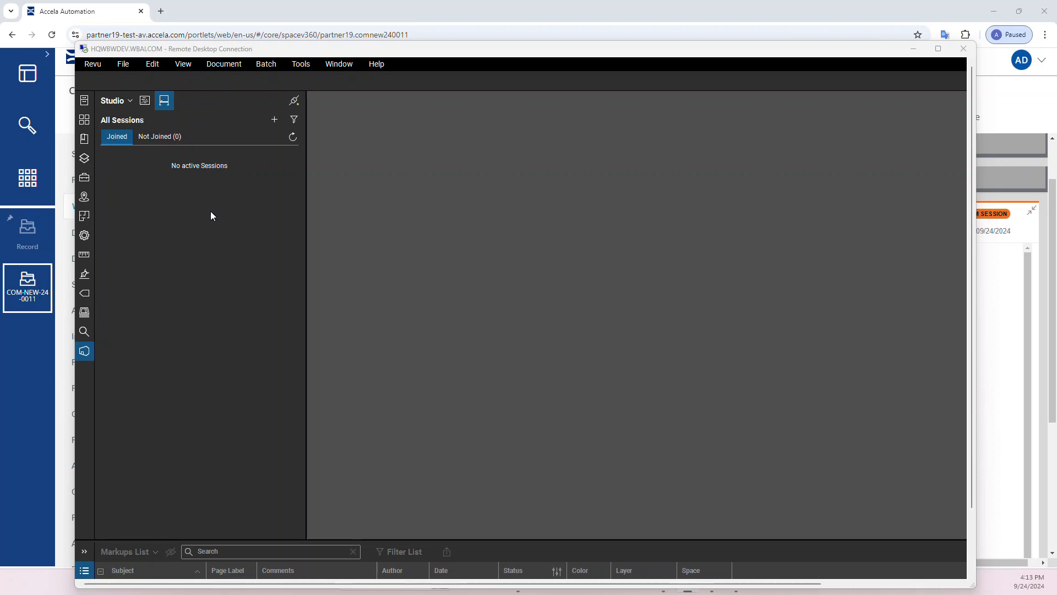
Step: Switch to Bluebeam Revu, refresh the Studio session list and join the Commercial New Construction permit session
{"action": "left_click", "coordinate": [294, 140]}
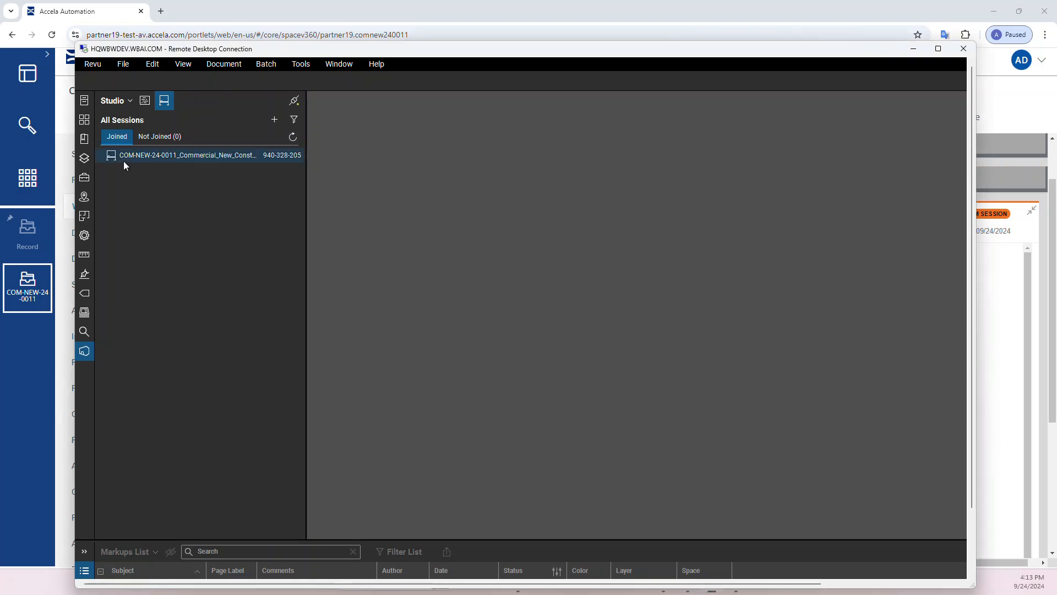
{"action": "left_click_drag", "start_coordinate": [287, 52], "coordinate": [378, 116]}
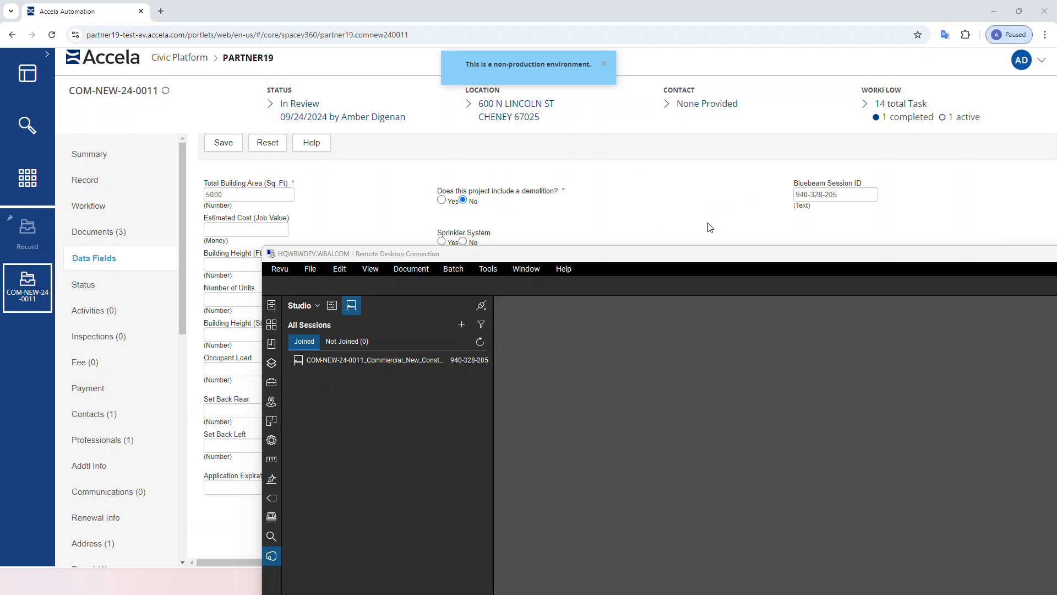
{"action": "left_click_drag", "start_coordinate": [648, 257], "coordinate": [481, 116]}
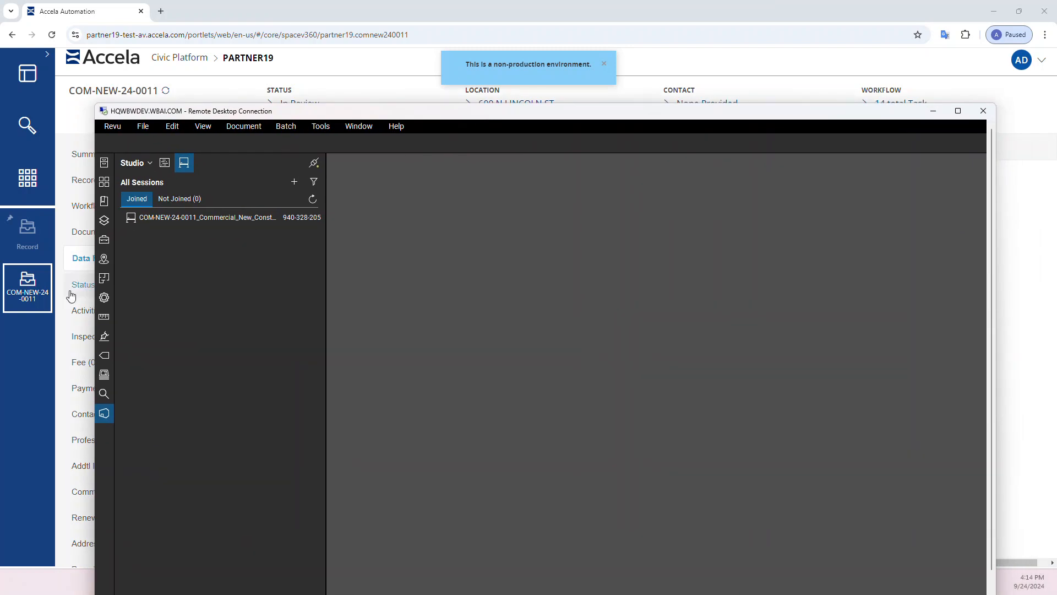
{"action": "double_click", "coordinate": [183, 218]}
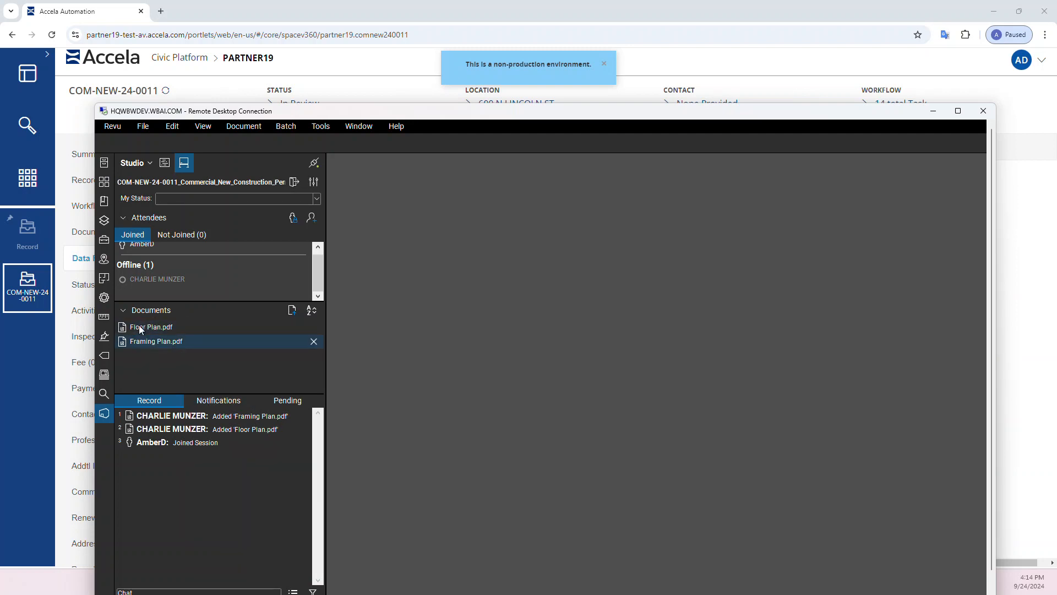
{"action": "mouse_move", "coordinate": [141, 349]}
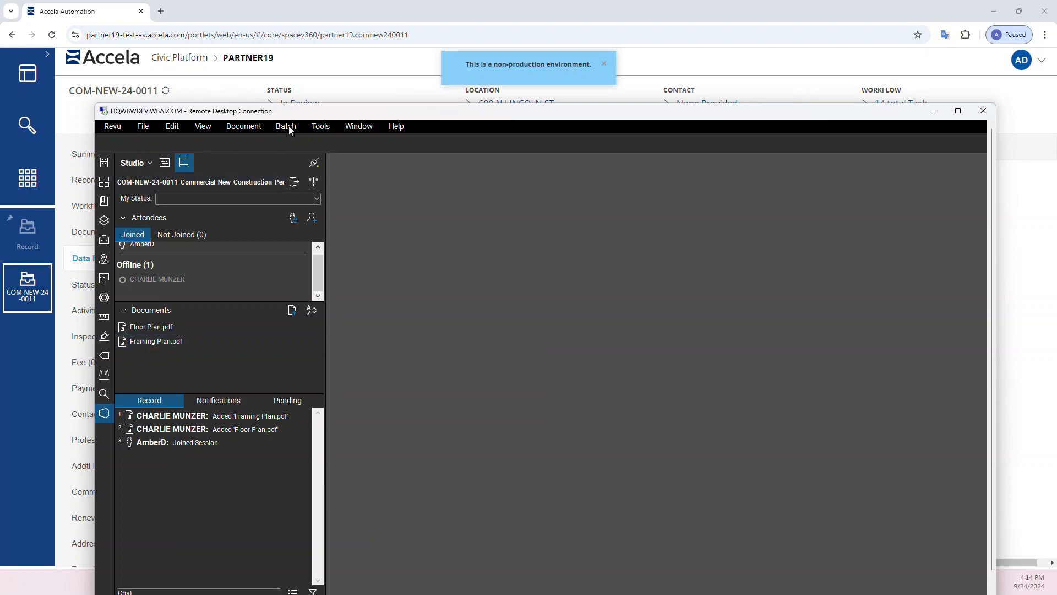
Step: Check the status of the record's documents in Accela and the attendees of the Studio session in Bluebeam Revu
{"action": "left_click_drag", "start_coordinate": [297, 114], "coordinate": [749, 199]}
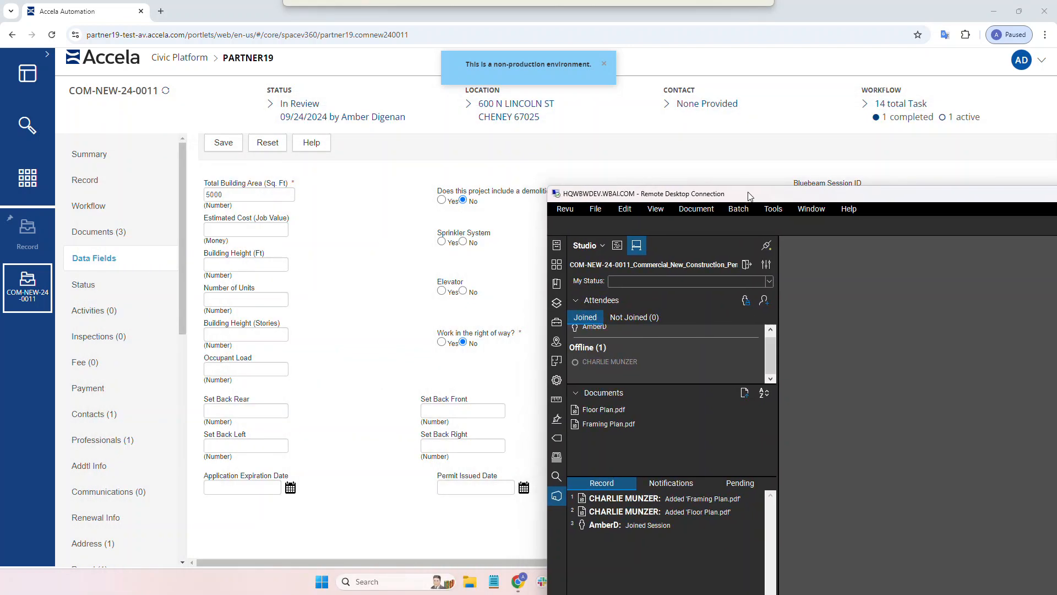
{"action": "left_click", "coordinate": [88, 236]}
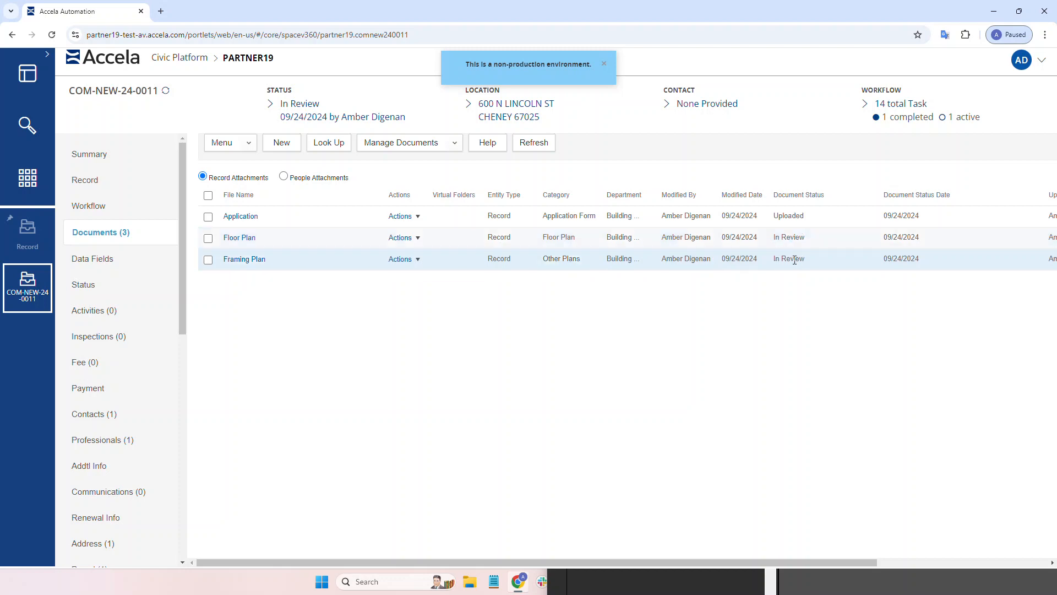
{"action": "left_click_drag", "start_coordinate": [1056, 186], "coordinate": [741, 69]}
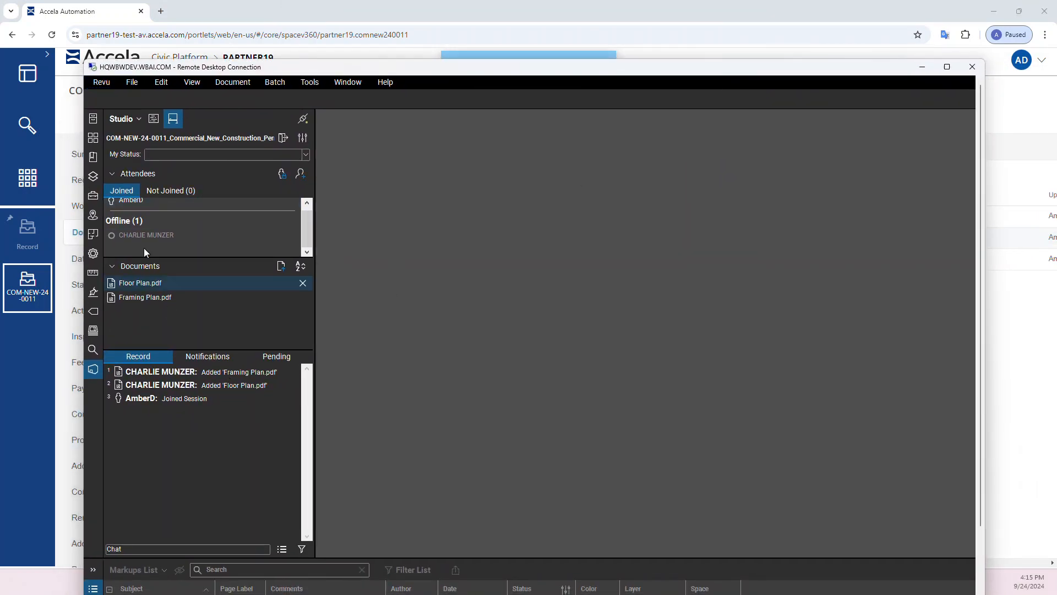
{"action": "scroll", "coordinate": [185, 226], "scroll_direction": "up", "scroll_amount": 2}
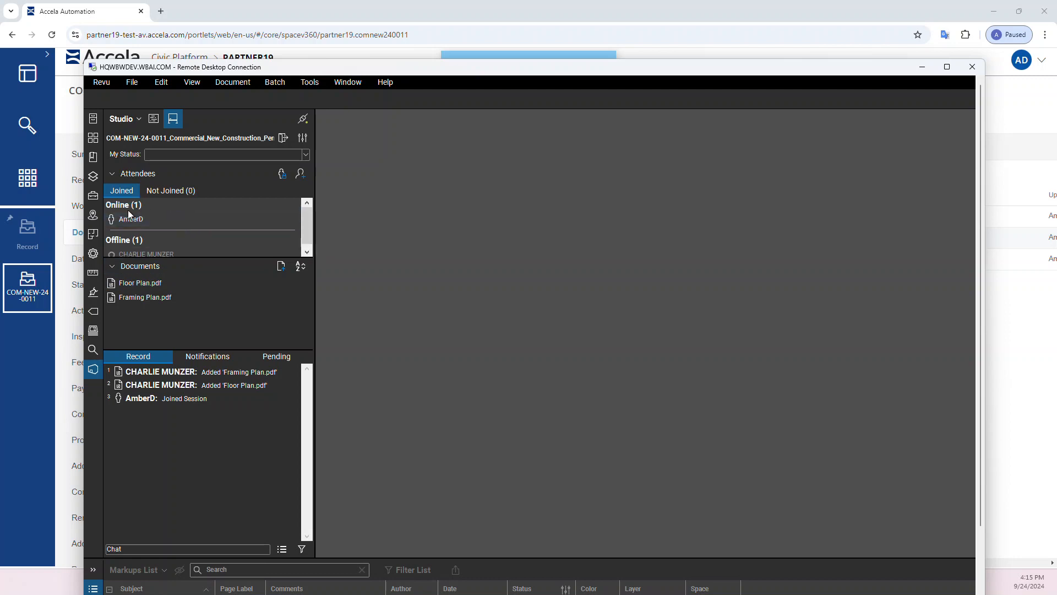
{"action": "scroll", "coordinate": [144, 223], "scroll_direction": "down", "scroll_amount": 1}
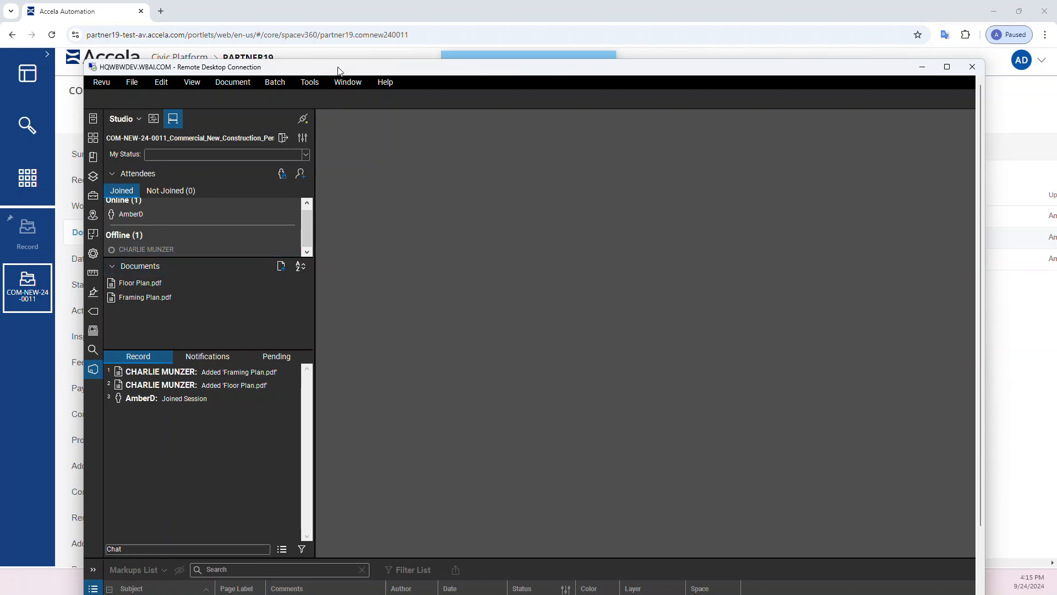
Step: Switch back to Accela and submit the Plans Distribution workflow task with the status Routed for Review
{"action": "left_click_drag", "start_coordinate": [329, 71], "coordinate": [0, 231]}
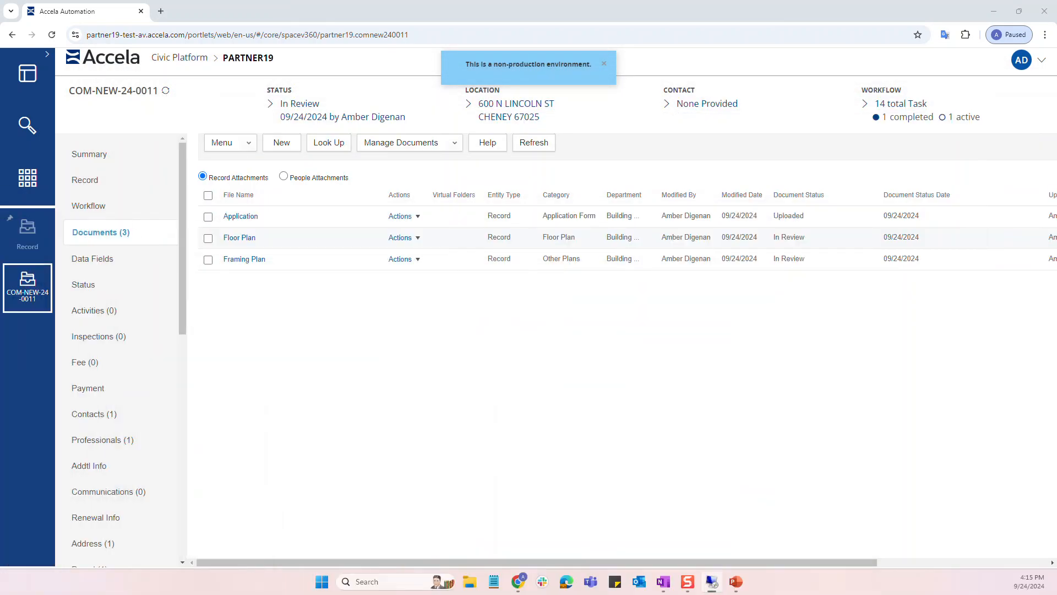
{"action": "left_click", "coordinate": [92, 208]}
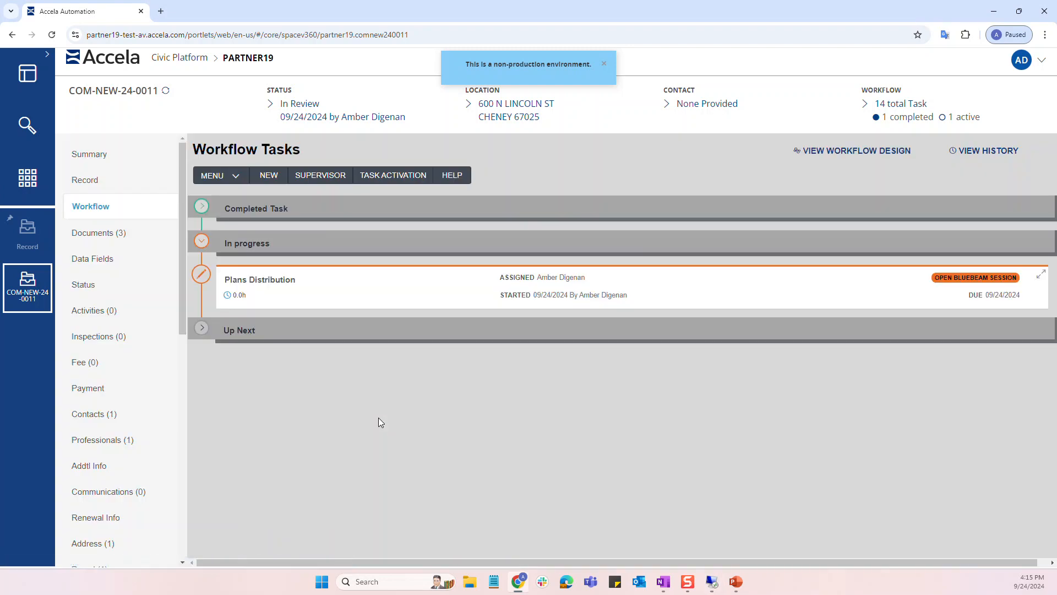
{"action": "left_click", "coordinate": [322, 286]}
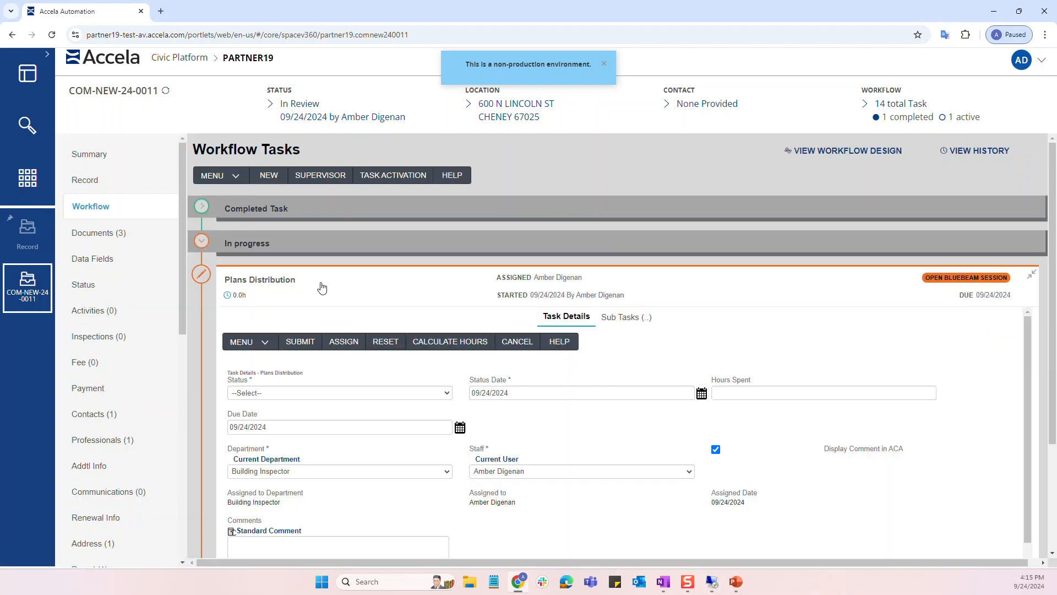
{"action": "scroll", "coordinate": [306, 364], "scroll_direction": "down", "scroll_amount": 3}
{"action": "left_click", "coordinate": [275, 223]}
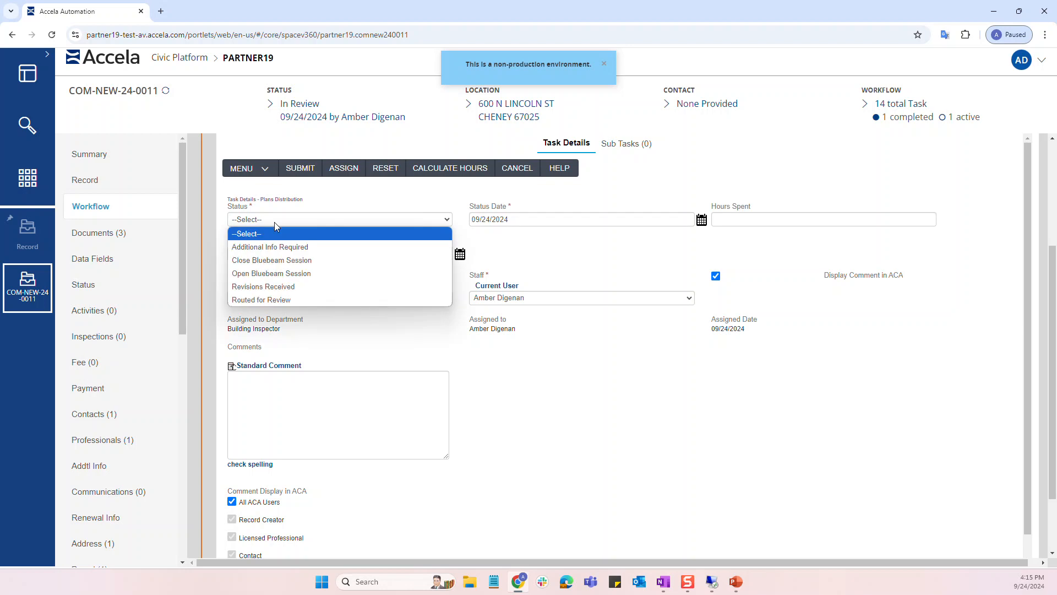
{"action": "left_click", "coordinate": [265, 300]}
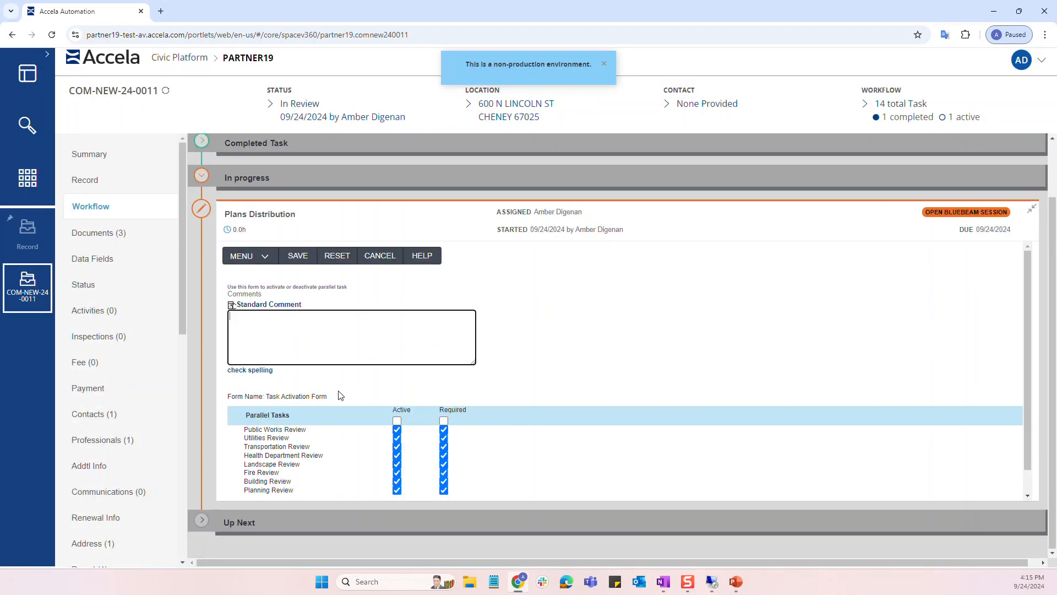
Step: Deselect all parallel tasks, mark only Utilities Review as active and required, and save the task activation form
{"action": "left_click", "coordinate": [398, 421]}
{"action": "left_click", "coordinate": [397, 422]}
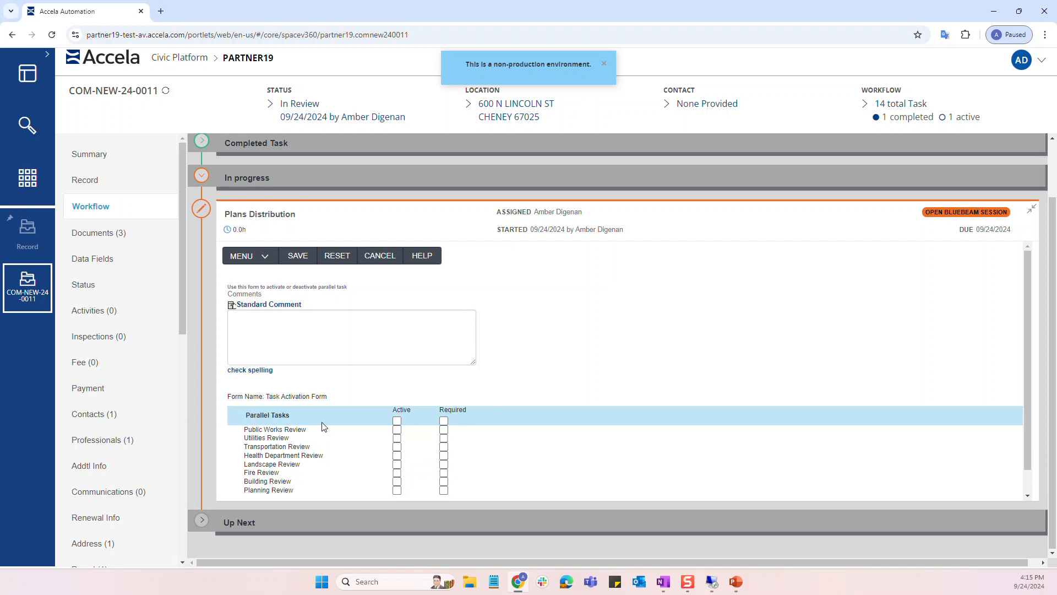
{"action": "left_click", "coordinate": [397, 438]}
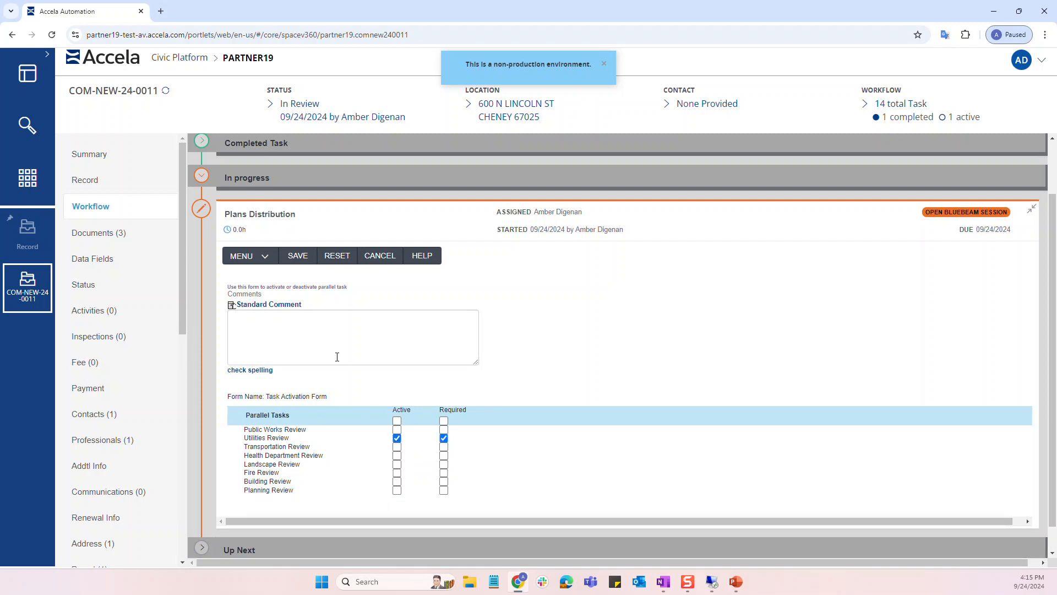
{"action": "left_click", "coordinate": [298, 256]}
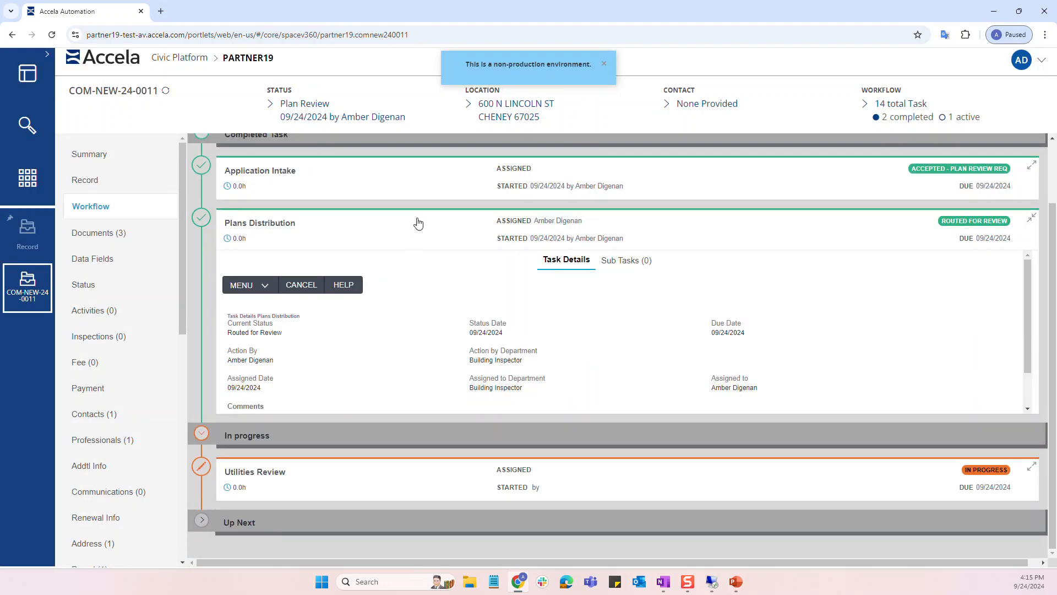
Step: Assign the Utilities Review task to the first listed staff member of the Building Department, with submission, and collapse the task
{"action": "left_click", "coordinate": [417, 226]}
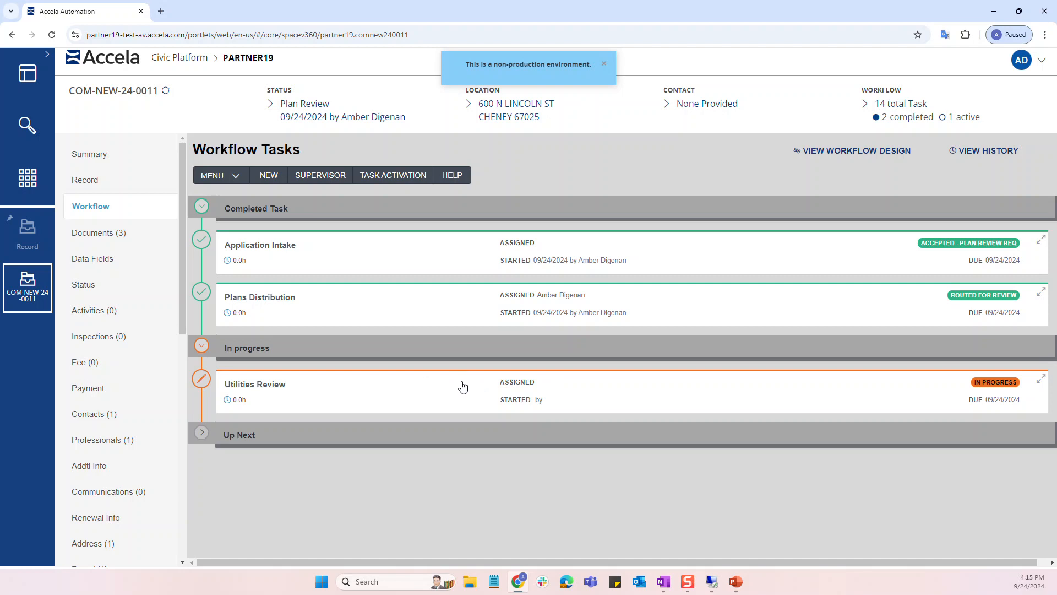
{"action": "left_click", "coordinate": [461, 388]}
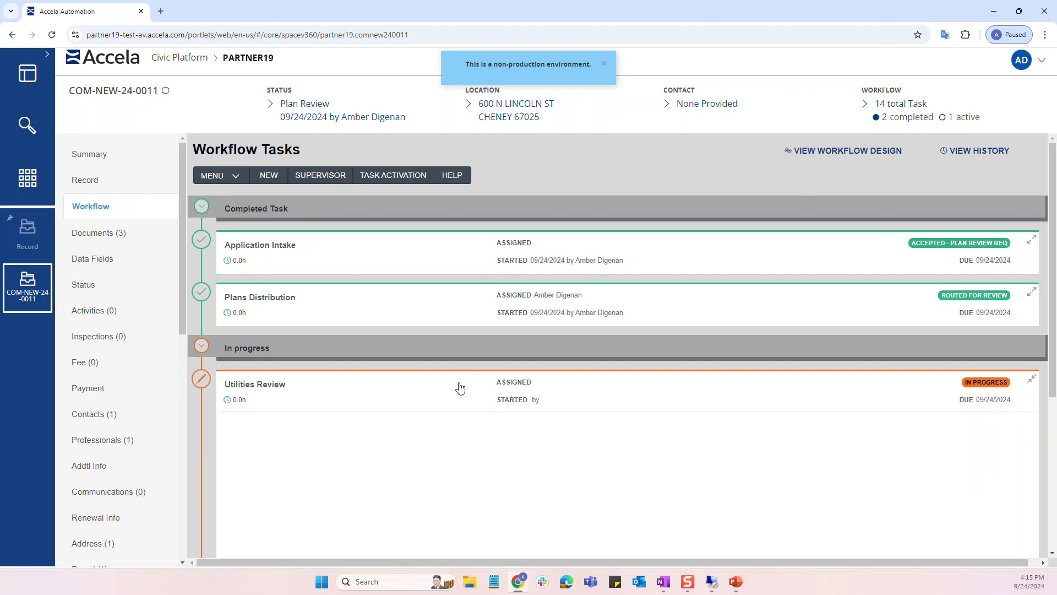
{"action": "scroll", "coordinate": [411, 397], "scroll_direction": "up", "scroll_amount": 2}
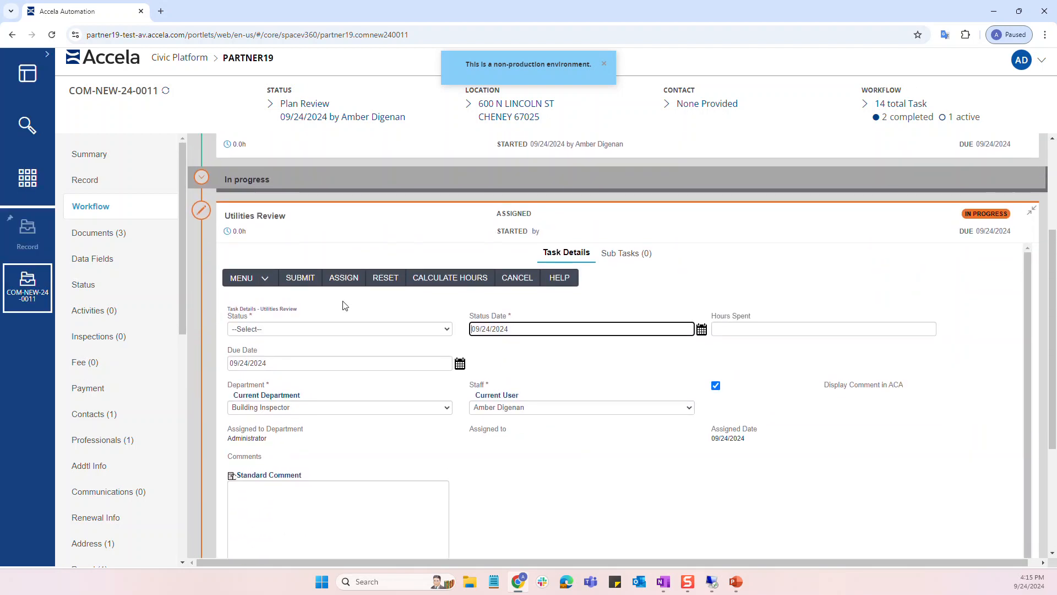
{"action": "left_click", "coordinate": [344, 278]}
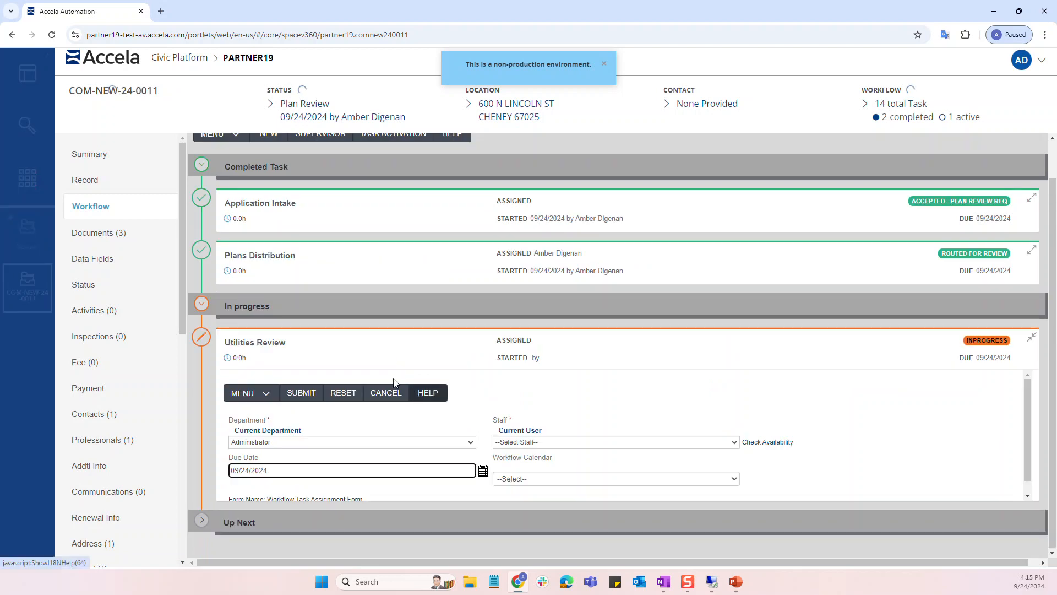
{"action": "left_click", "coordinate": [352, 442]}
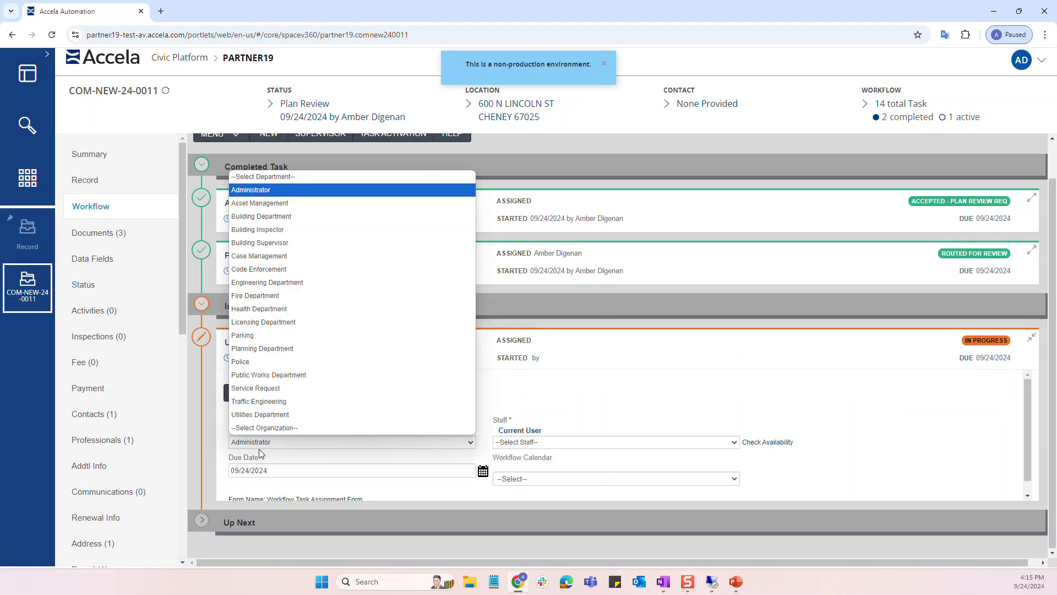
{"action": "left_click", "coordinate": [276, 219]}
{"action": "left_click", "coordinate": [556, 441]}
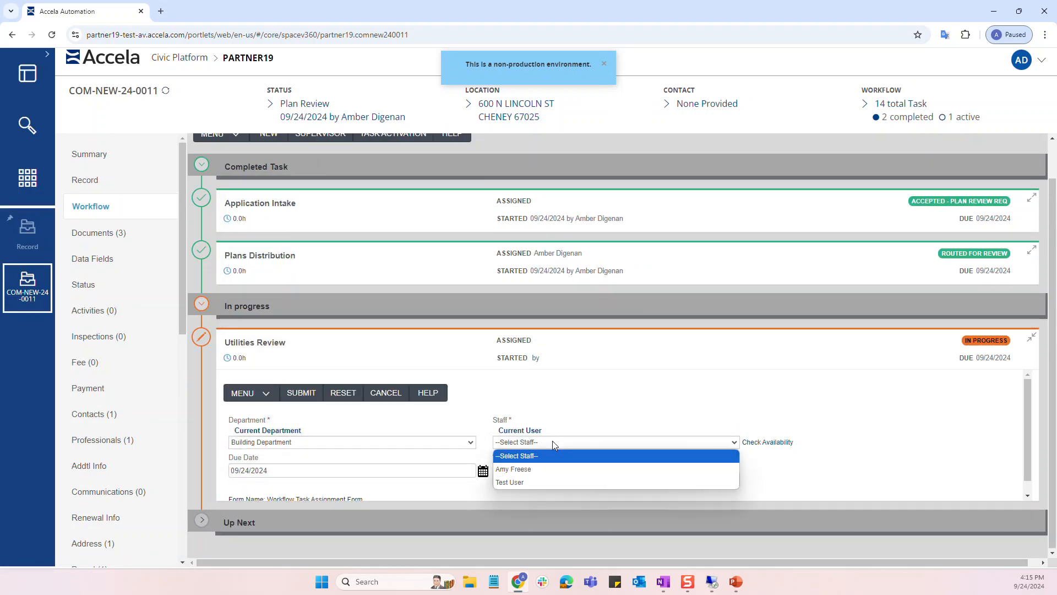
{"action": "left_click", "coordinate": [512, 467]}
{"action": "left_click", "coordinate": [301, 365]}
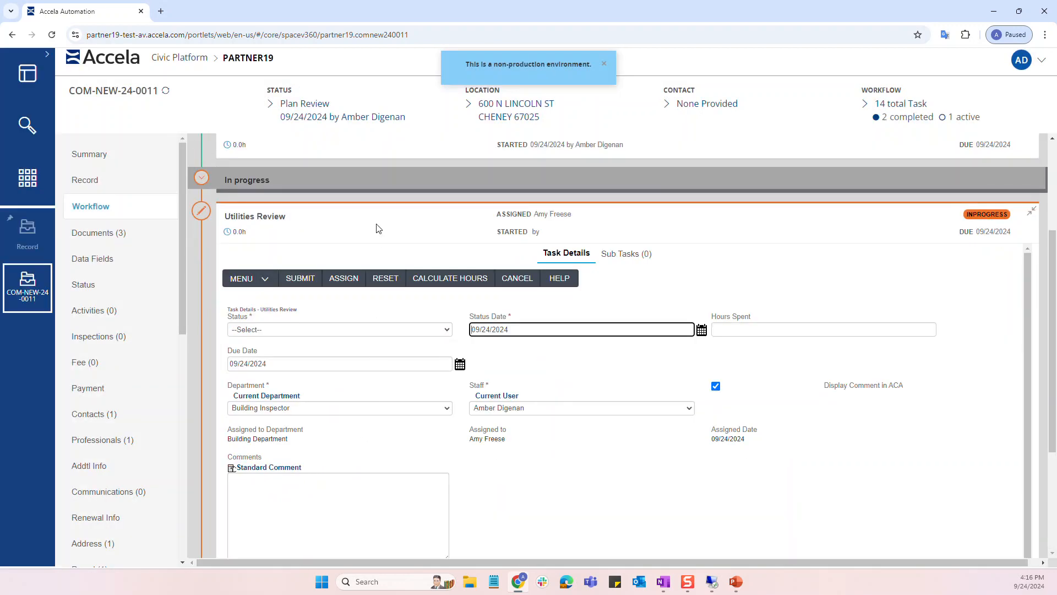
{"action": "left_click", "coordinate": [432, 223]}
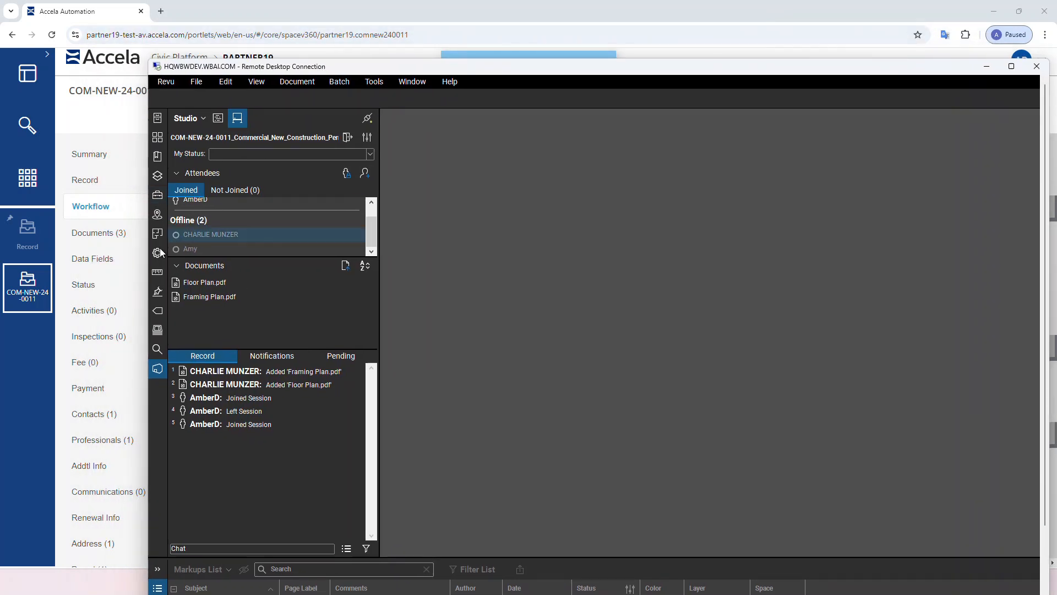
Step: Review the session's attendee list in Bluebeam Revu and open Floor Plan.pdf from the session documents
{"action": "mouse_move", "coordinate": [201, 250]}
{"action": "scroll", "coordinate": [212, 212], "scroll_direction": "up", "scroll_amount": 1}
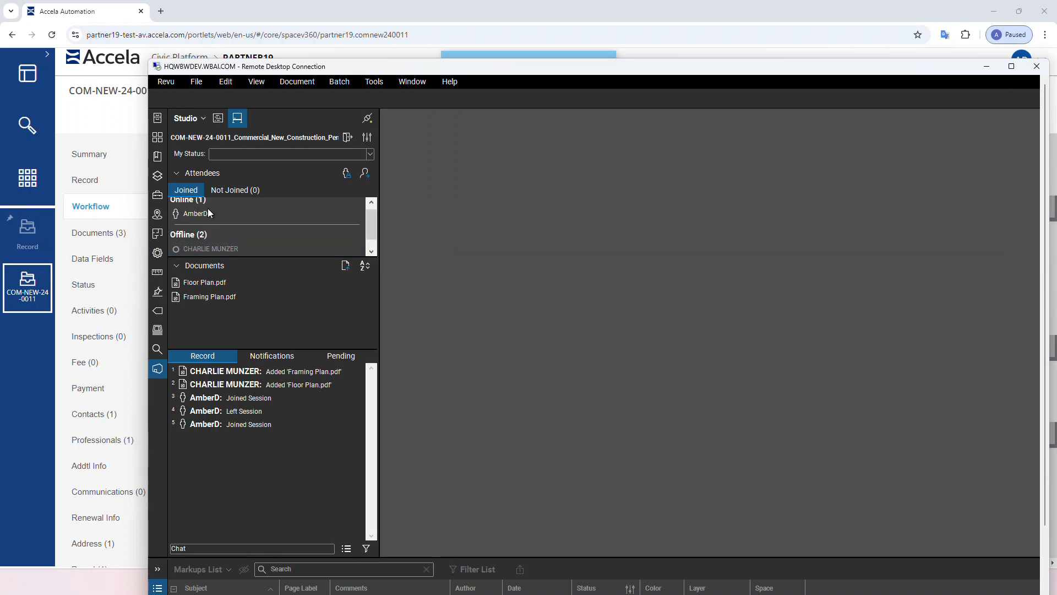
{"action": "scroll", "coordinate": [233, 240], "scroll_direction": "down", "scroll_amount": 1}
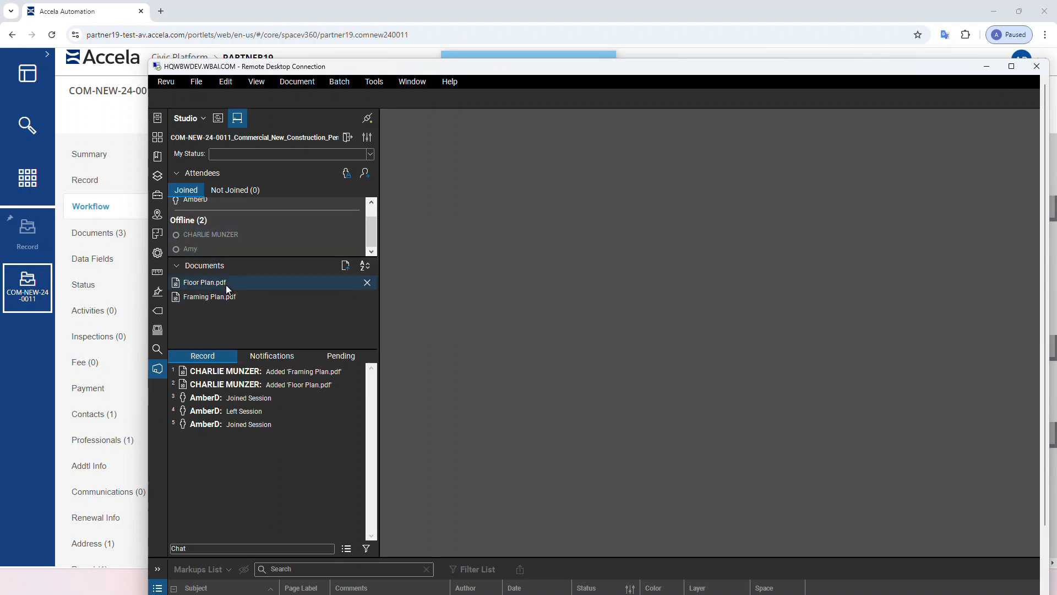
{"action": "mouse_move", "coordinate": [211, 285]}
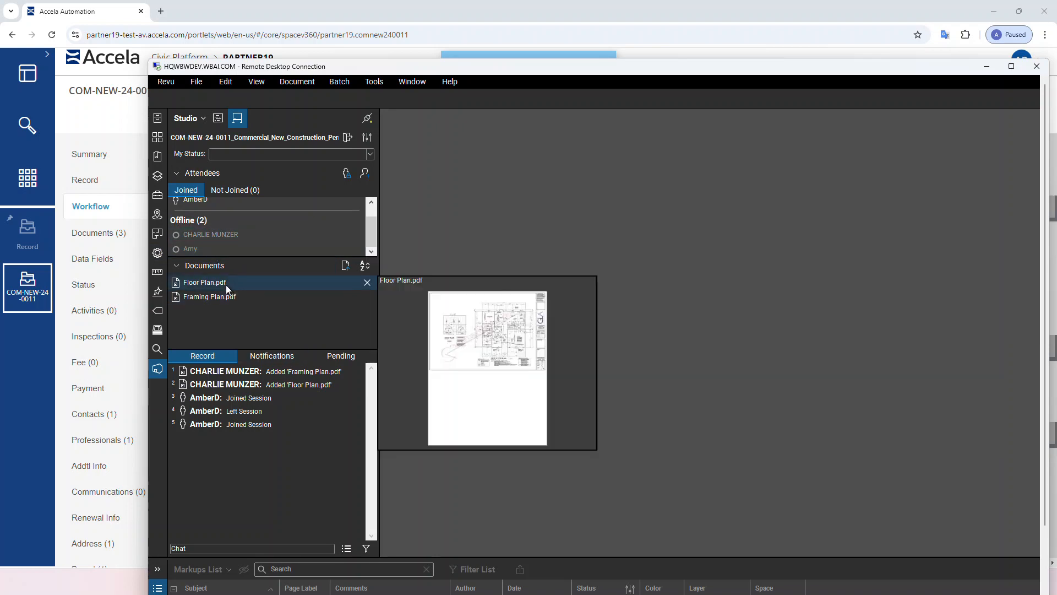
{"action": "double_click", "coordinate": [197, 282]}
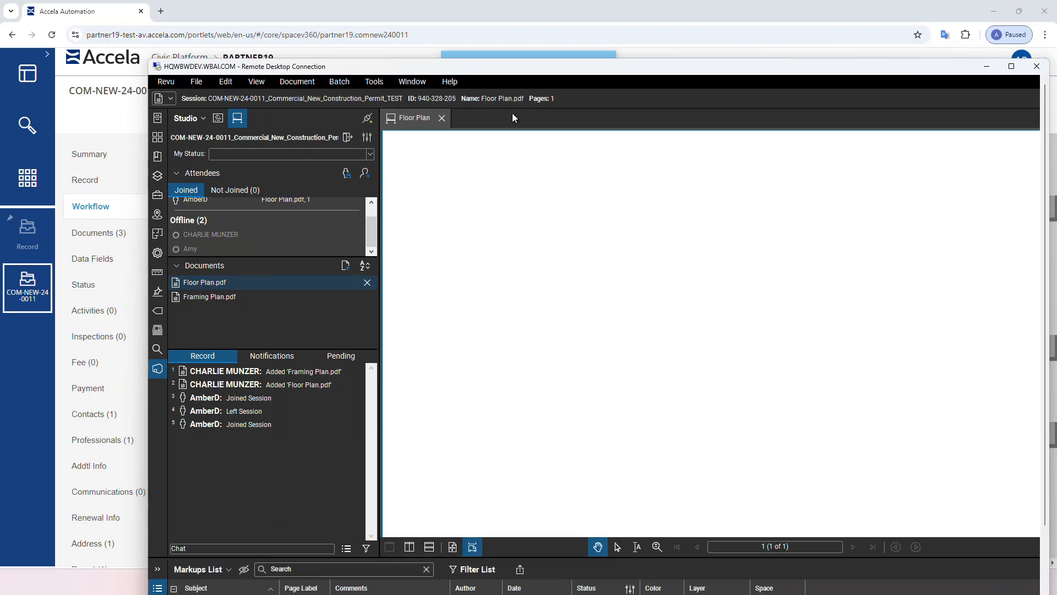
Step: Open Framing Plan.pdf from the session and cloud the plan's upper-left framing area with the comment "This area is unclear"
{"action": "double_click", "coordinate": [539, 70]}
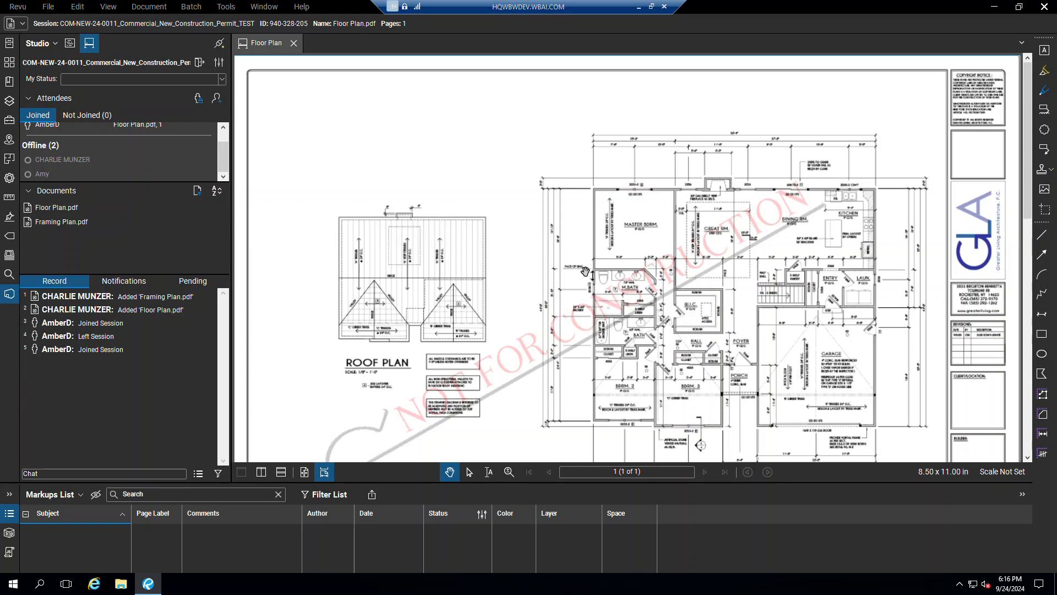
{"action": "double_click", "coordinate": [63, 222]}
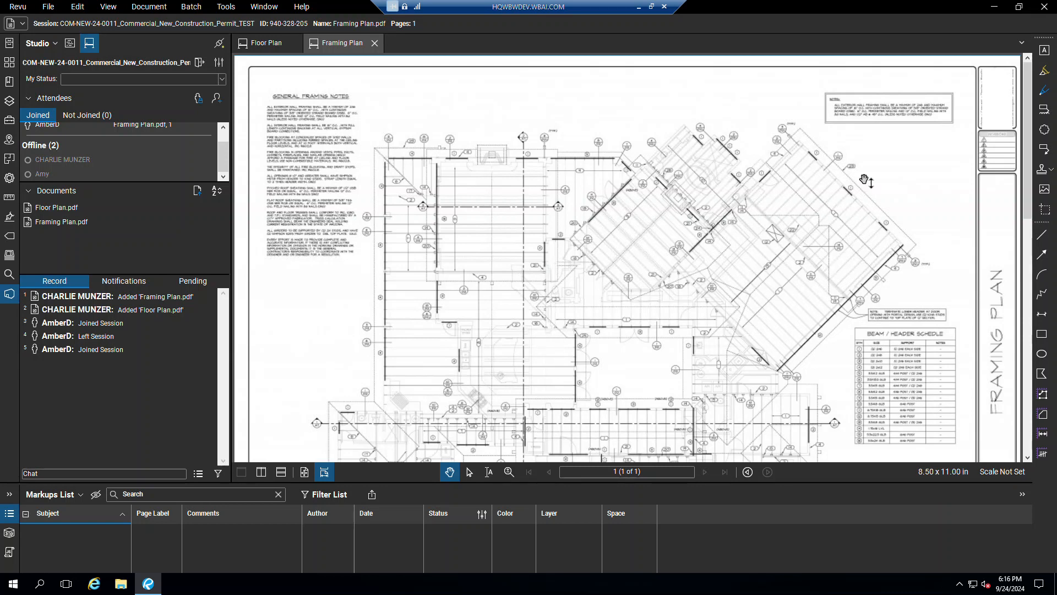
{"action": "left_click", "coordinate": [1047, 134]}
{"action": "mouse_move", "coordinate": [395, 151]}
{"action": "left_mouse_down"}
{"action": "mouse_move", "coordinate": [422, 166]}
{"action": "mouse_move", "coordinate": [475, 246]}
{"action": "left_mouse_up"}
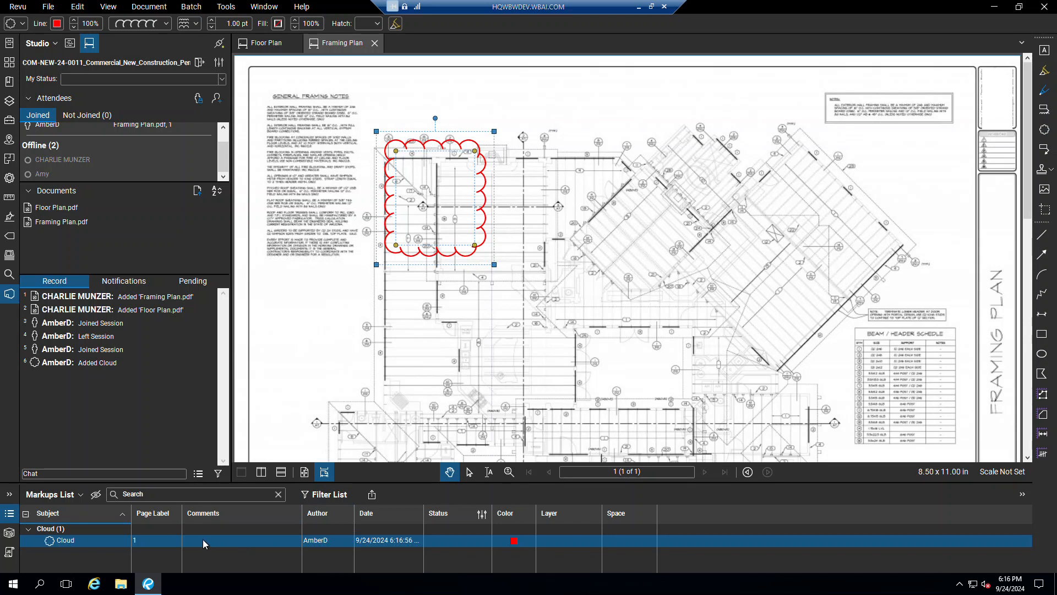
{"action": "left_click", "coordinate": [206, 539]}
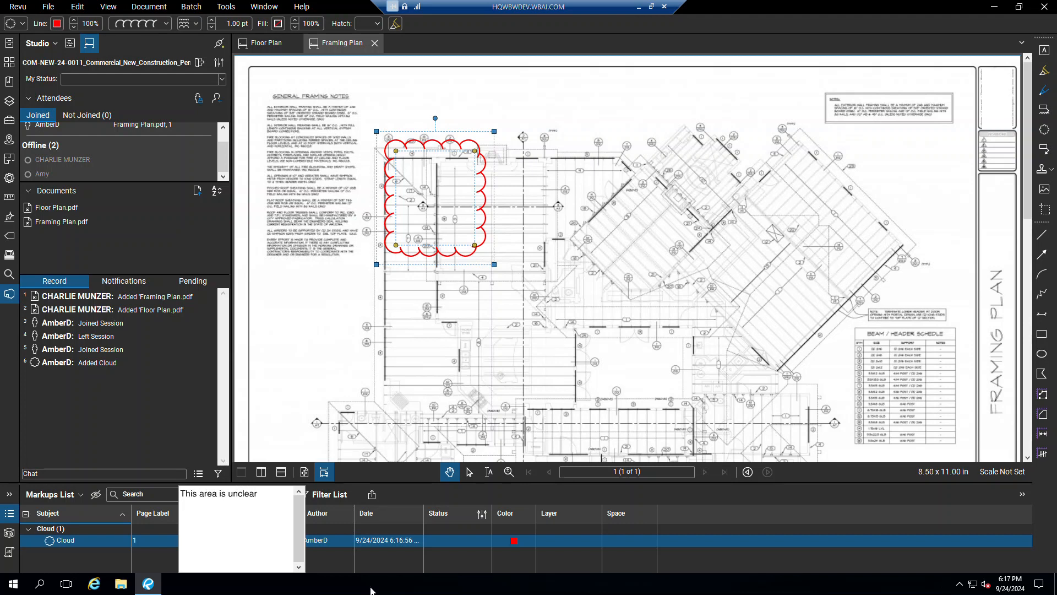
{"action": "left_click", "coordinate": [680, 333]}
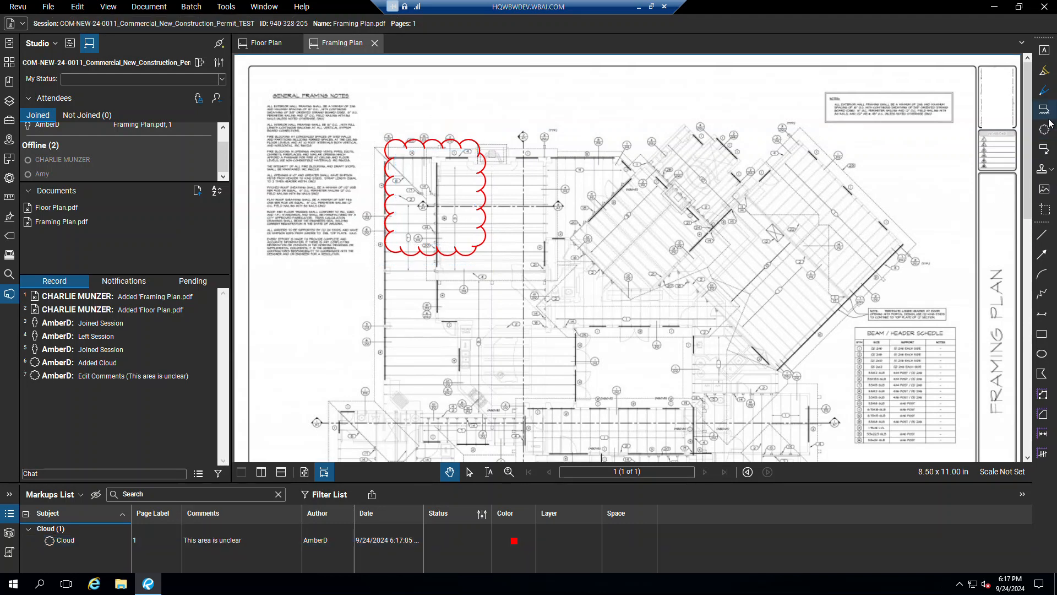
Step: Add a callout reading "Not to code" that points to the angled wing in the upper right of the framing plan
{"action": "left_click", "coordinate": [1044, 149]}
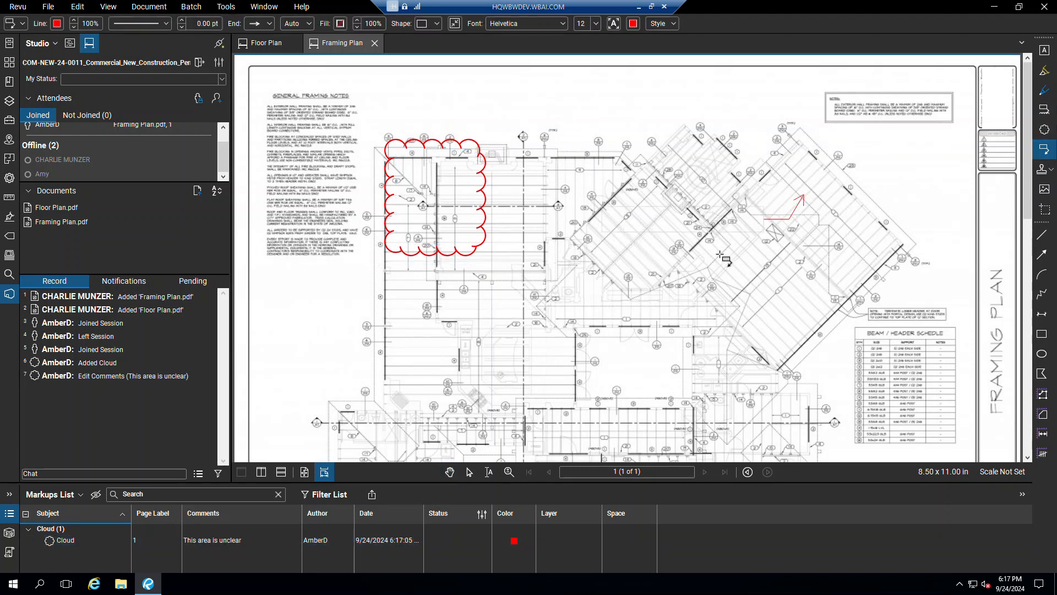
{"action": "left_click", "coordinate": [717, 273]}
{"action": "type", "text": "Not to code"}
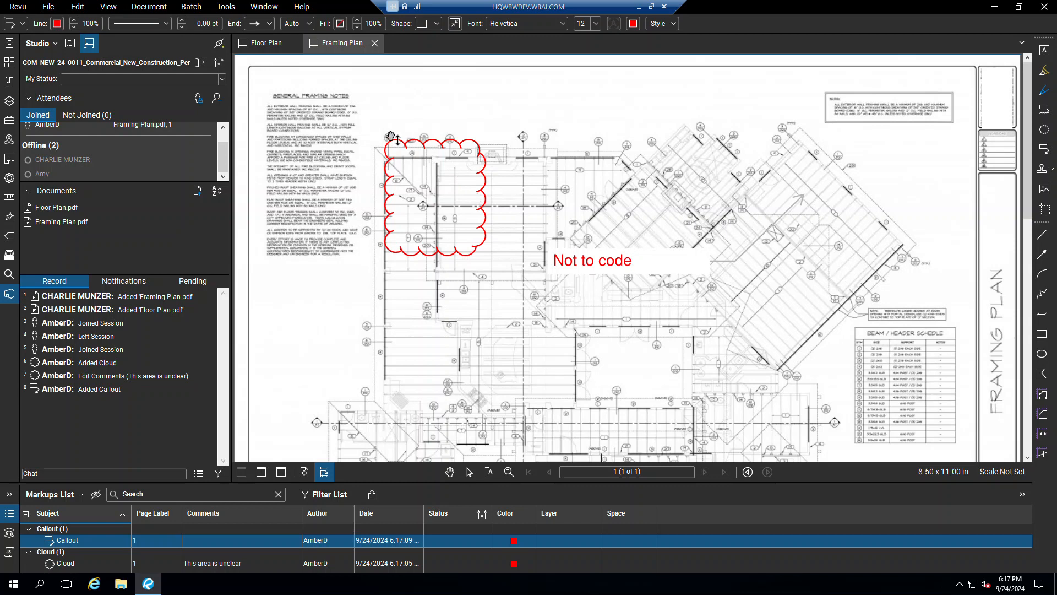
{"action": "left_click", "coordinate": [354, 73]}
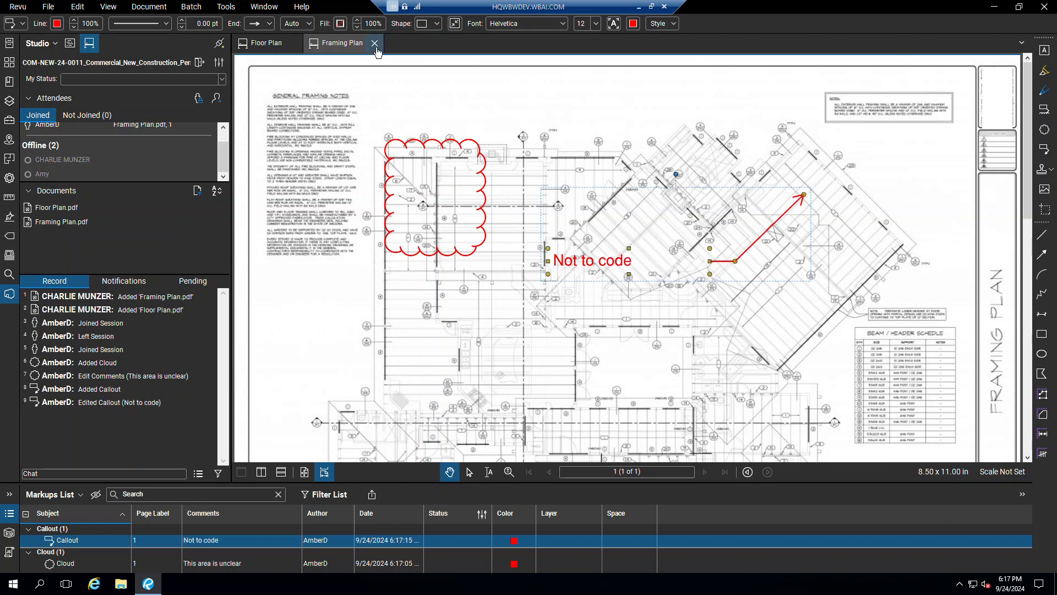
Step: Create a PDF markup summary of Framing Plan.pdf titled "Framing Plan.pdf Markup Summary"
{"action": "left_click", "coordinate": [189, 9]}
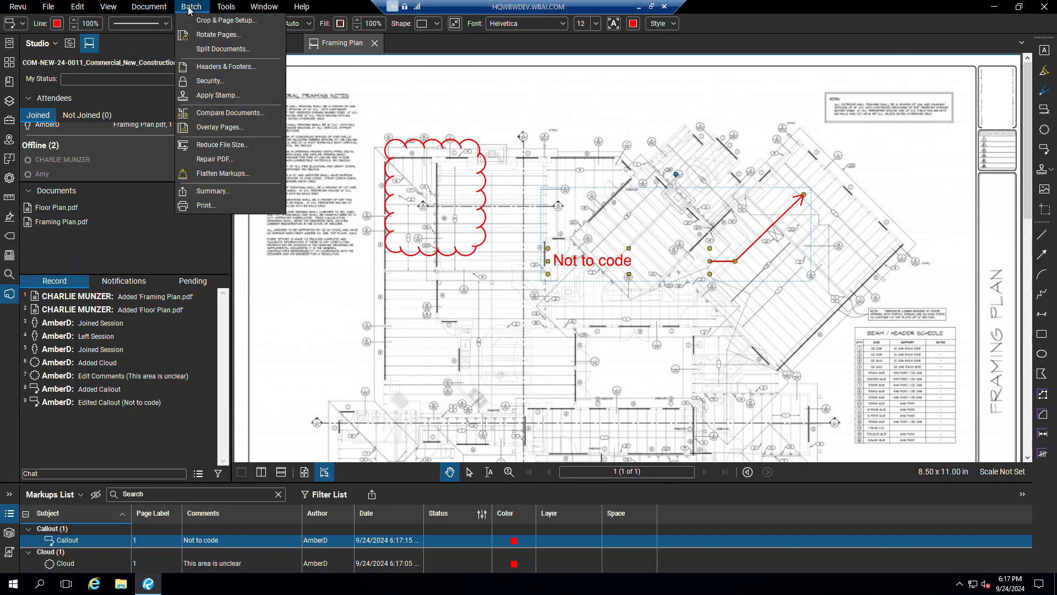
{"action": "left_click", "coordinate": [215, 191]}
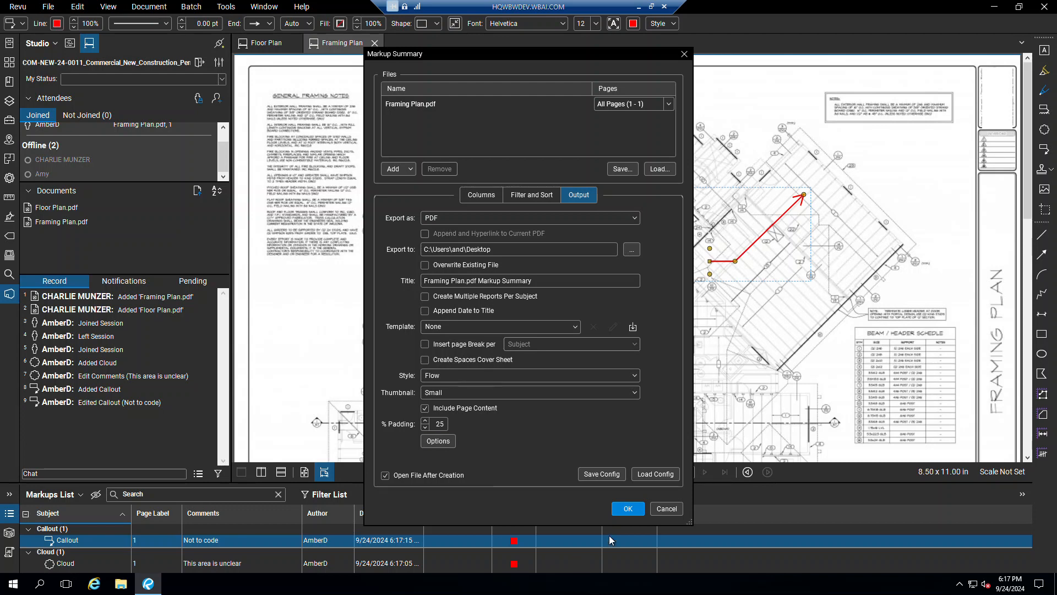
{"action": "left_click", "coordinate": [630, 509]}
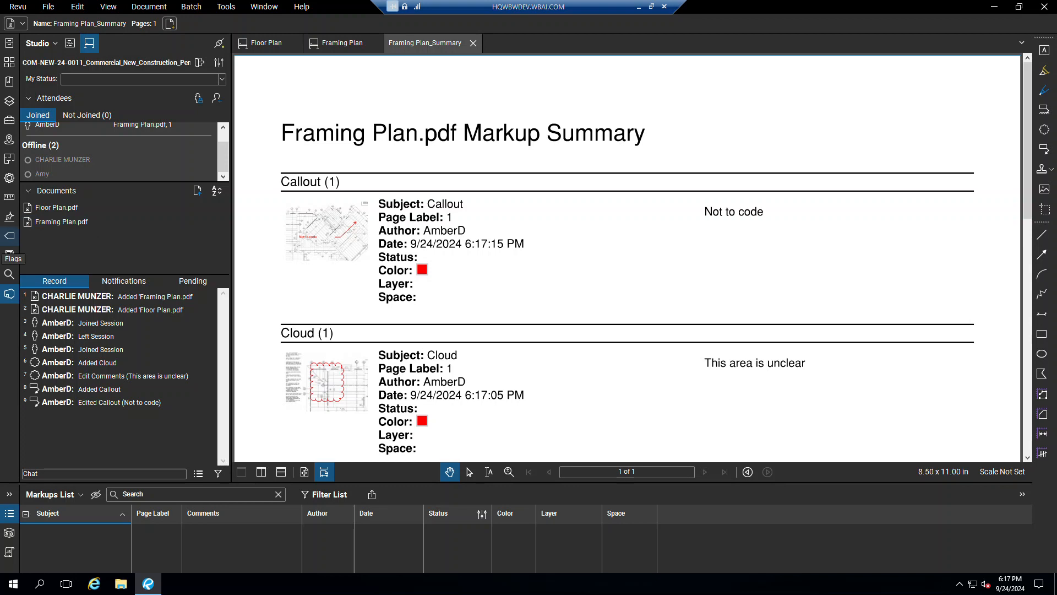
Step: Add the Framing Plan_Summary file from the desktop to the session documents
{"action": "left_click", "coordinate": [197, 191]}
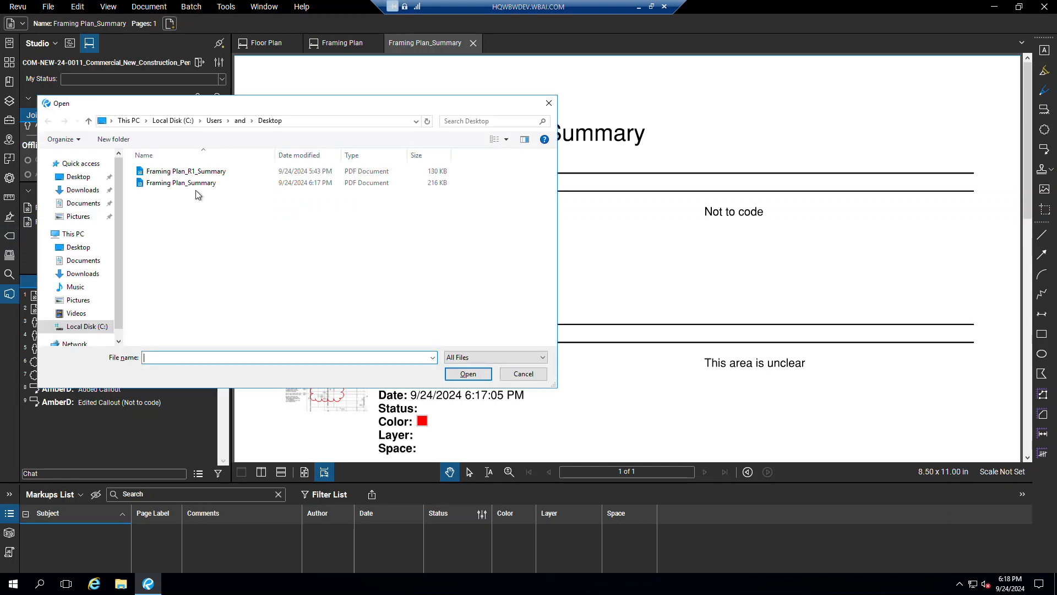
{"action": "left_click", "coordinate": [187, 183]}
{"action": "left_click", "coordinate": [469, 374]}
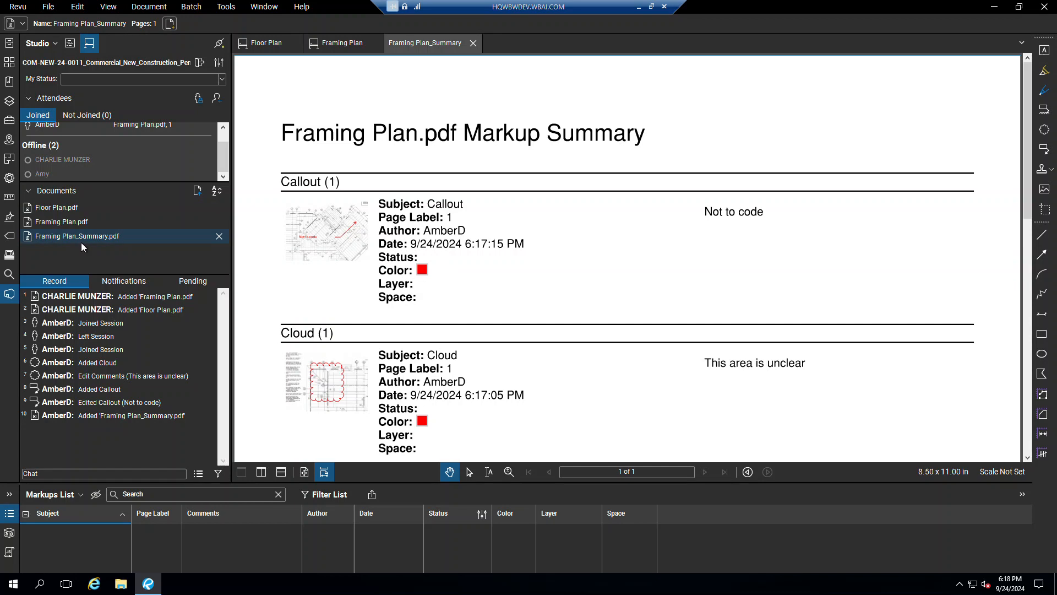
{"action": "mouse_move", "coordinate": [81, 242]}
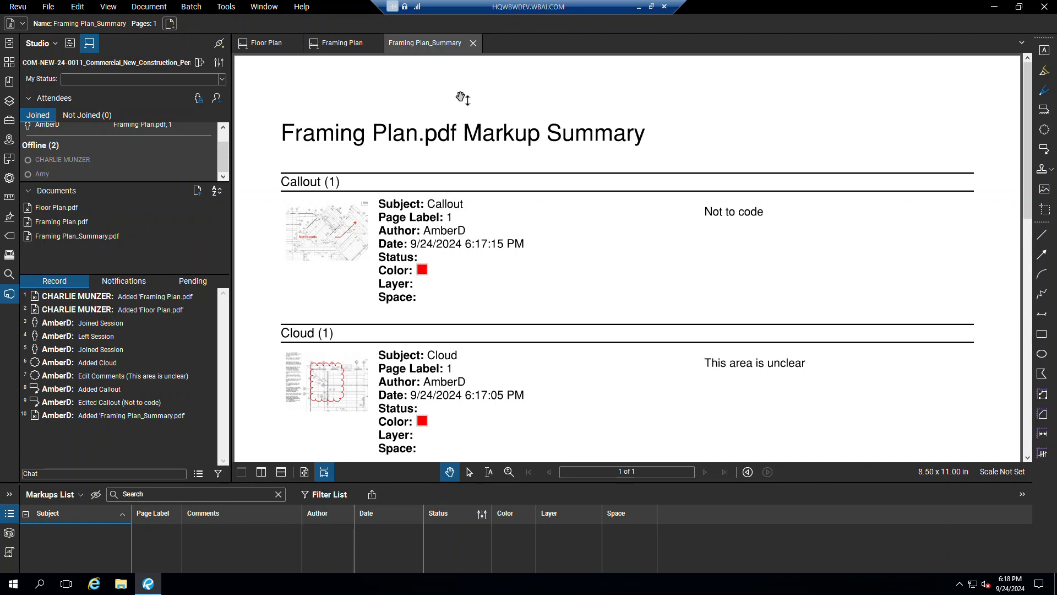
Step: Close the markup summary, framing plan and floor plan, and leave the Bluebeam session
{"action": "left_click", "coordinate": [473, 43]}
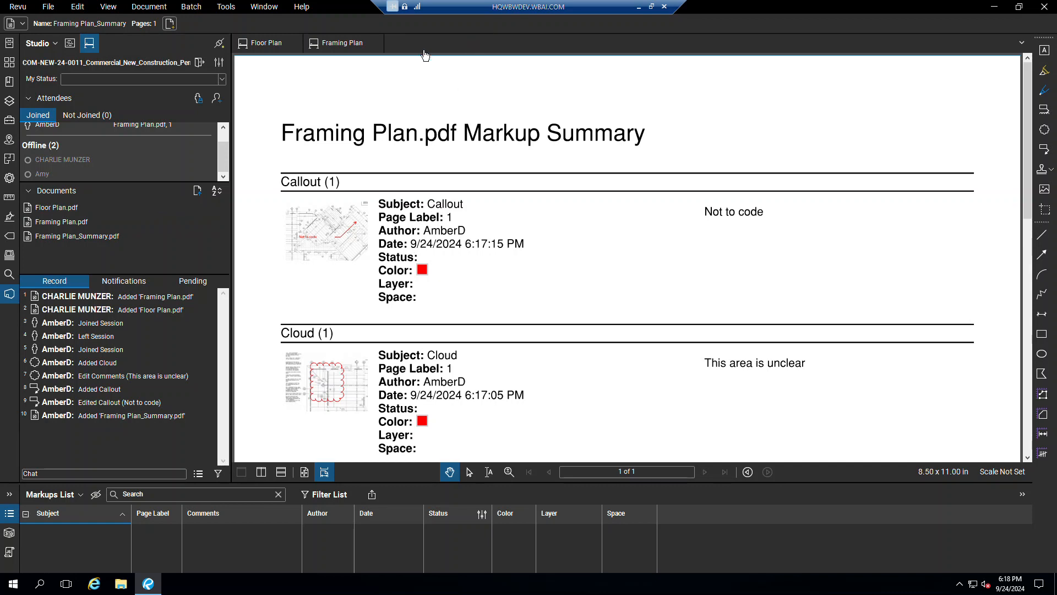
{"action": "left_click", "coordinate": [375, 42]}
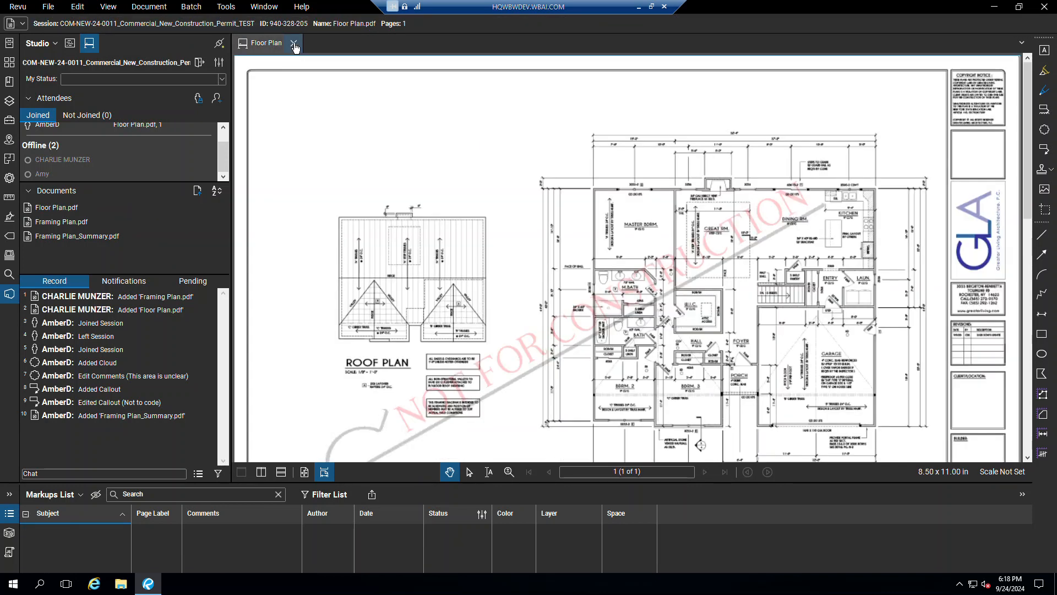
{"action": "left_click", "coordinate": [293, 43]}
{"action": "left_click", "coordinate": [199, 63]}
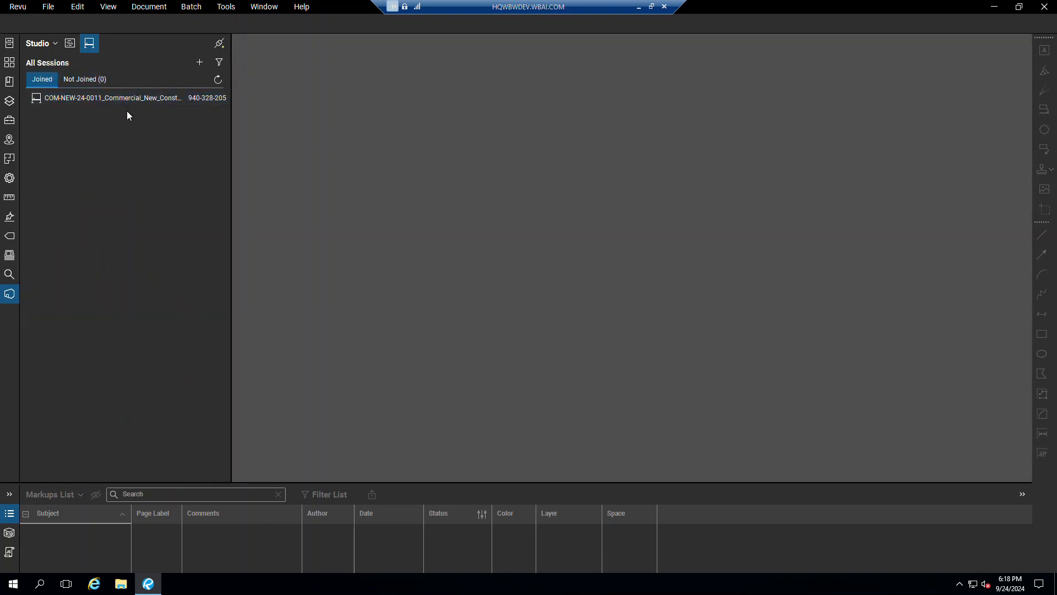
Step: Switch back to Accela and submit the Utilities Review task with the status Revisions Required
{"action": "double_click", "coordinate": [576, 8]}
{"action": "left_click_drag", "start_coordinate": [587, 44], "coordinate": [978, 192]}
{"action": "left_click", "coordinate": [309, 390]}
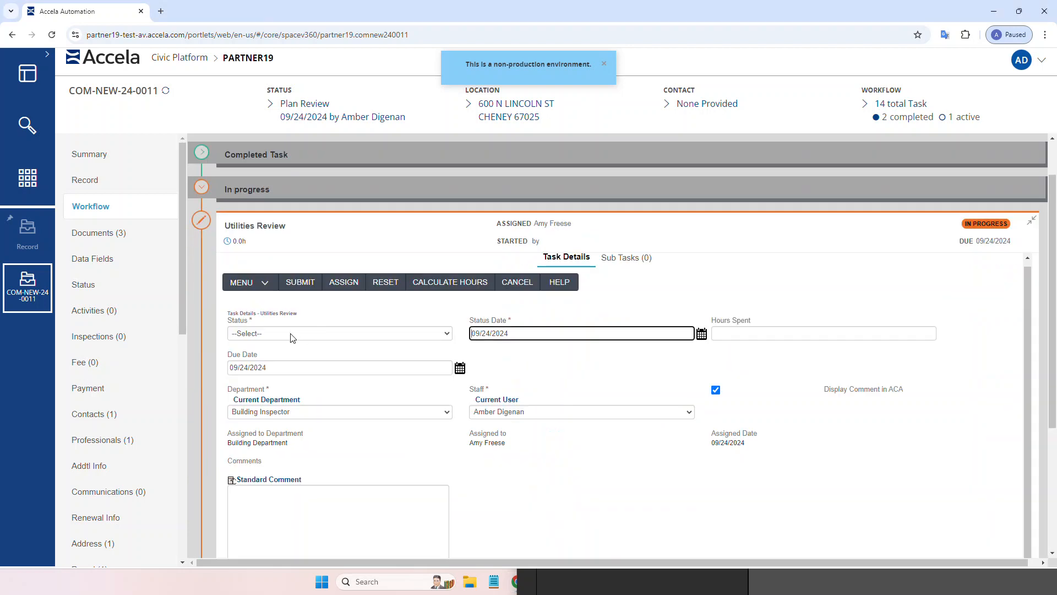
{"action": "left_click", "coordinate": [291, 336]}
{"action": "left_click", "coordinate": [284, 427]}
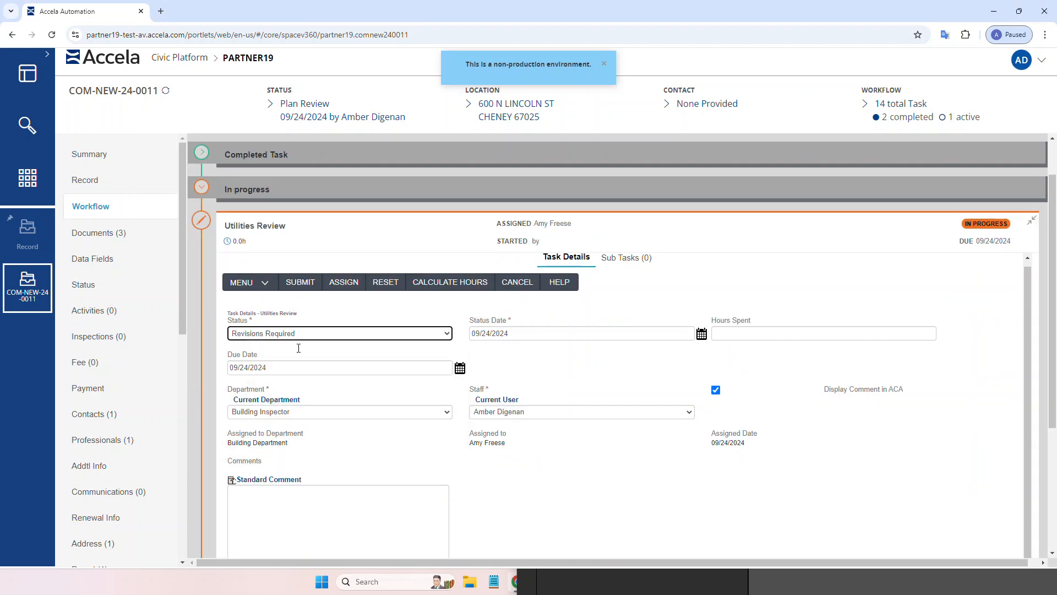
{"action": "left_click", "coordinate": [300, 282]}
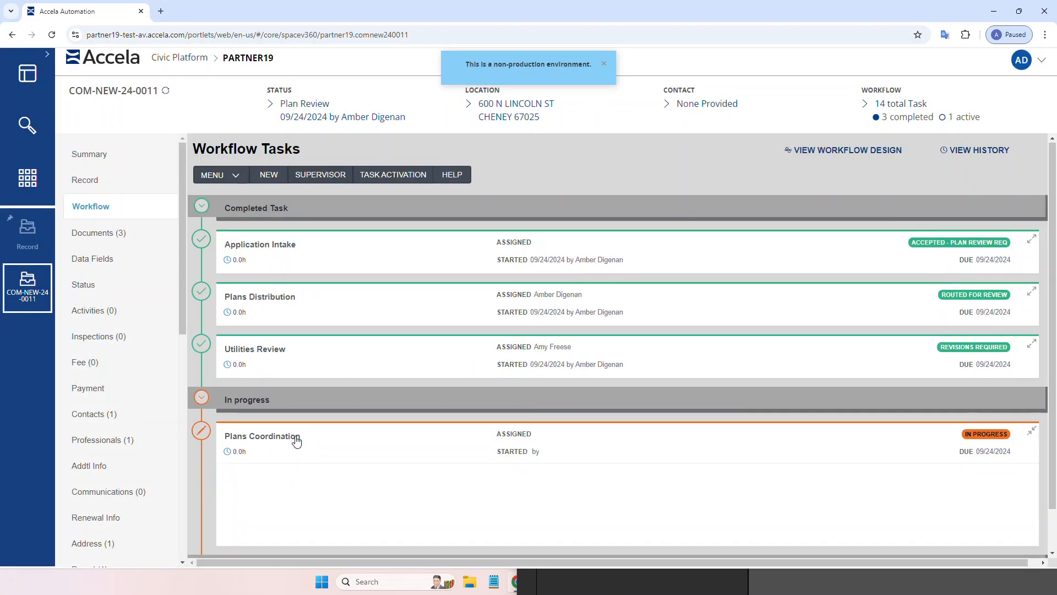
Step: Open the Plans Coordination task and submit it with the status Close Bluebeam Session
{"action": "left_click", "coordinate": [296, 441]}
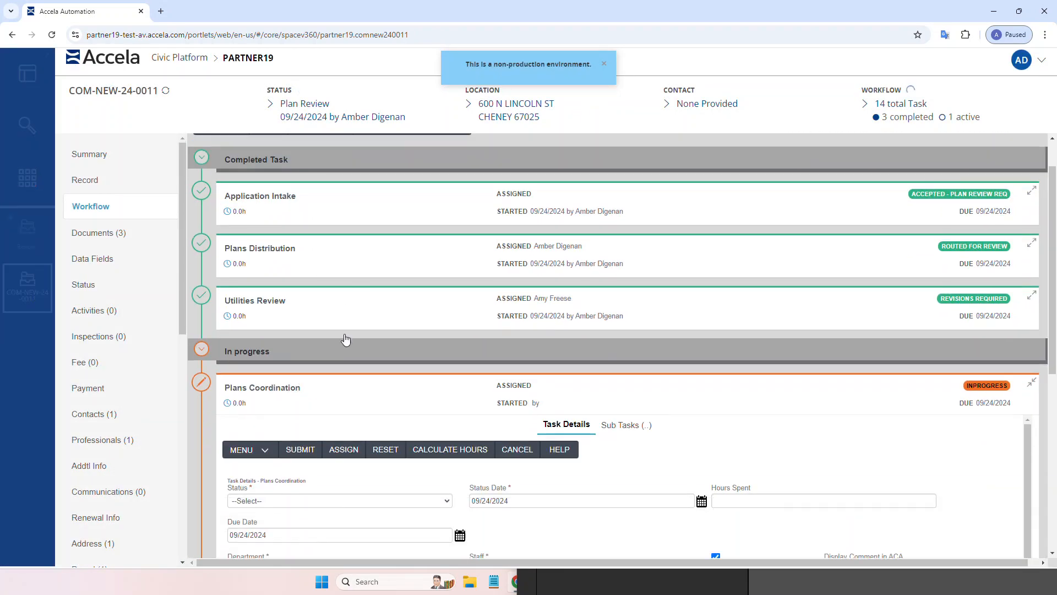
{"action": "scroll", "coordinate": [325, 297], "scroll_direction": "up", "scroll_amount": 3}
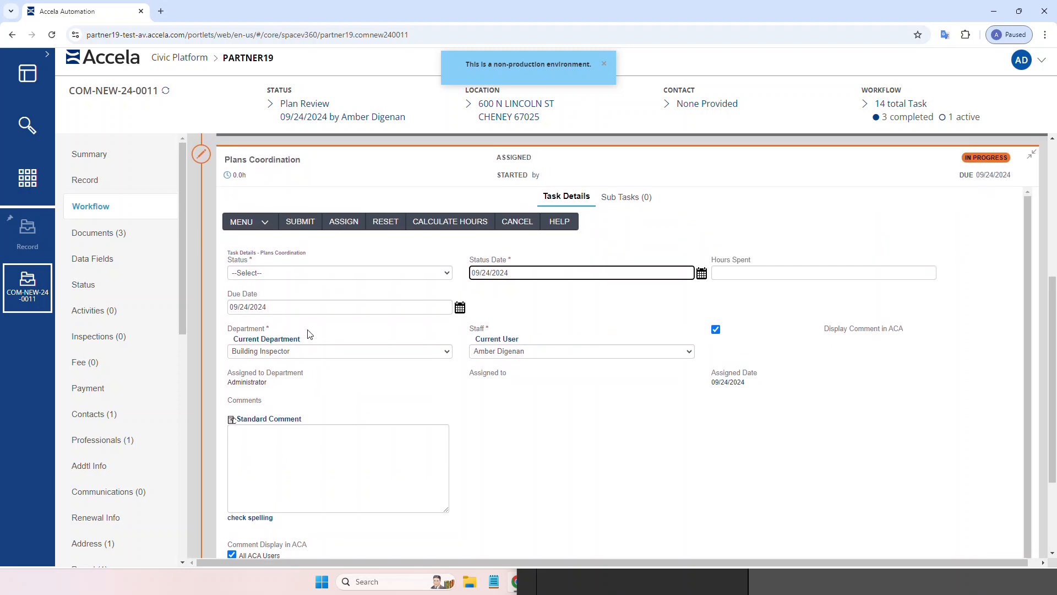
{"action": "scroll", "coordinate": [369, 249], "scroll_direction": "up", "scroll_amount": 2}
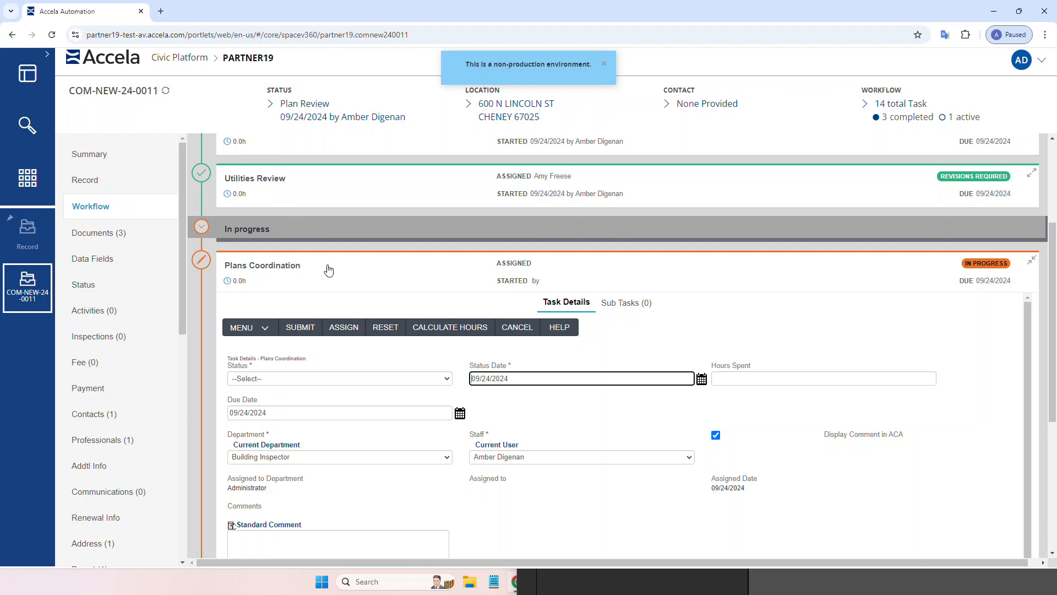
{"action": "left_click", "coordinate": [313, 378]}
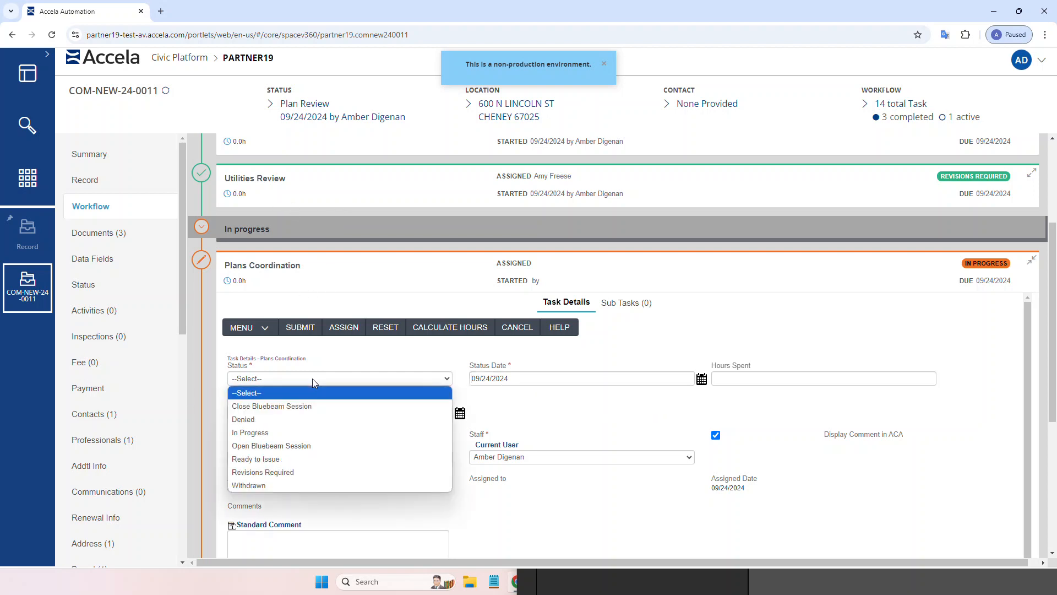
{"action": "left_click", "coordinate": [284, 407]}
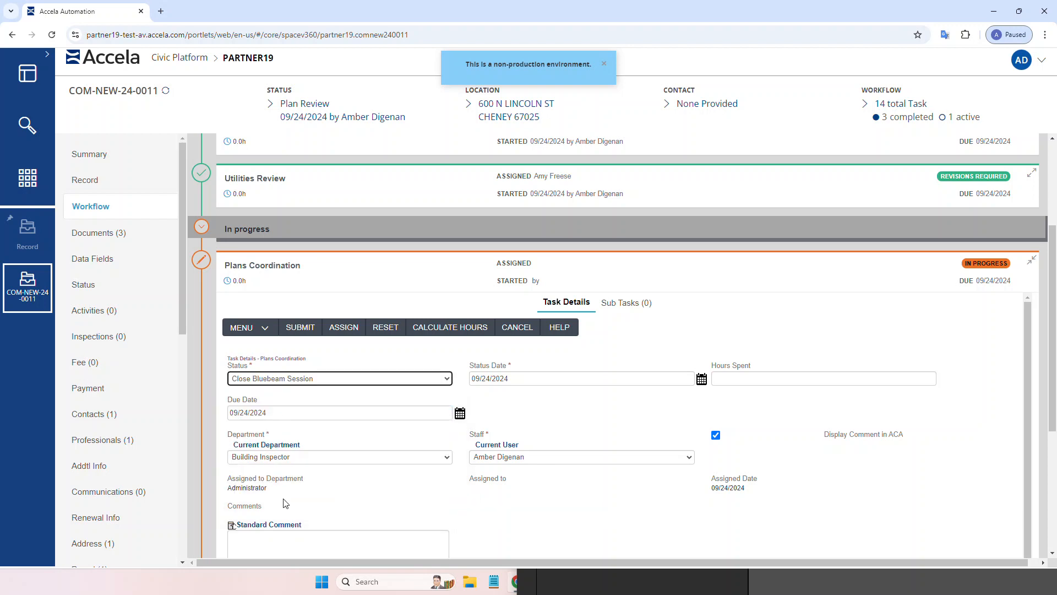
{"action": "left_click", "coordinate": [300, 335]}
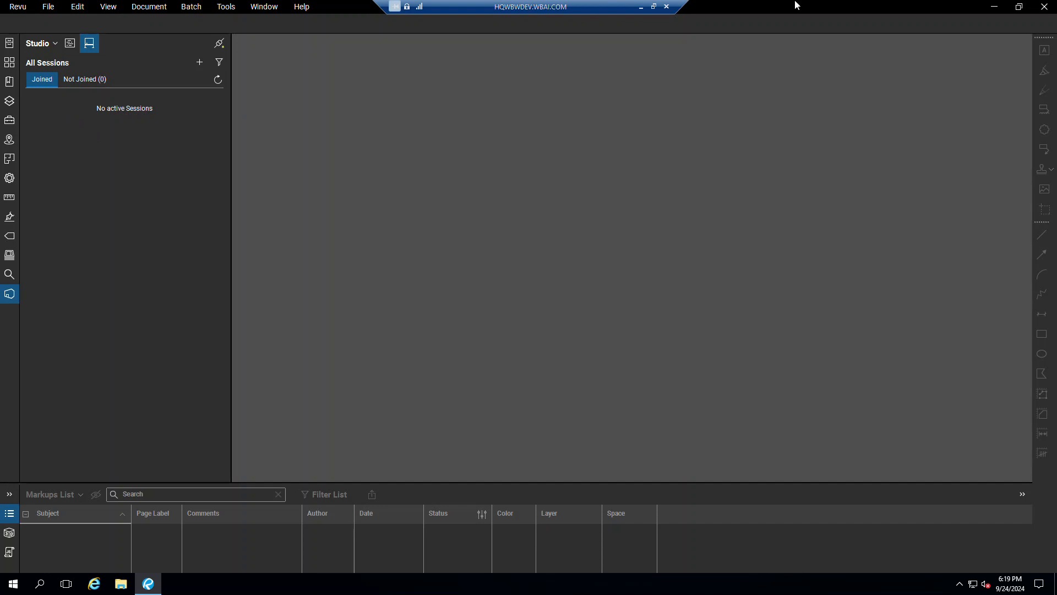
Step: Switch from Bluebeam Revu back to Accela and preview Framing Plan_REVIEWED from the record's documents, checking its markups and cloud comment
{"action": "double_click", "coordinate": [602, 9]}
{"action": "left_click_drag", "start_coordinate": [599, 38], "coordinate": [835, 223]}
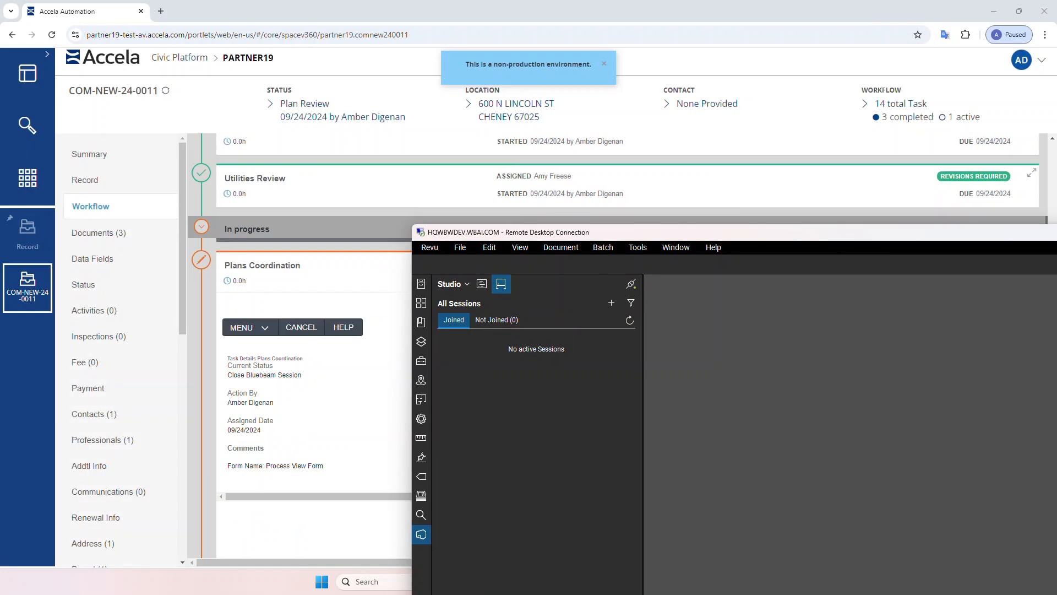
{"action": "left_click", "coordinate": [92, 232]}
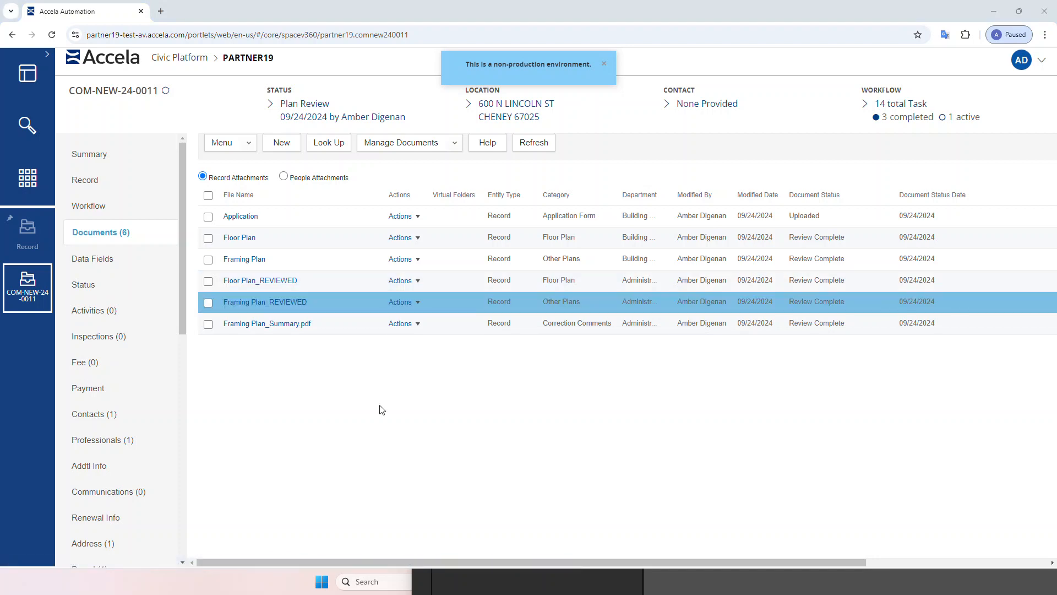
{"action": "left_click", "coordinate": [419, 302]}
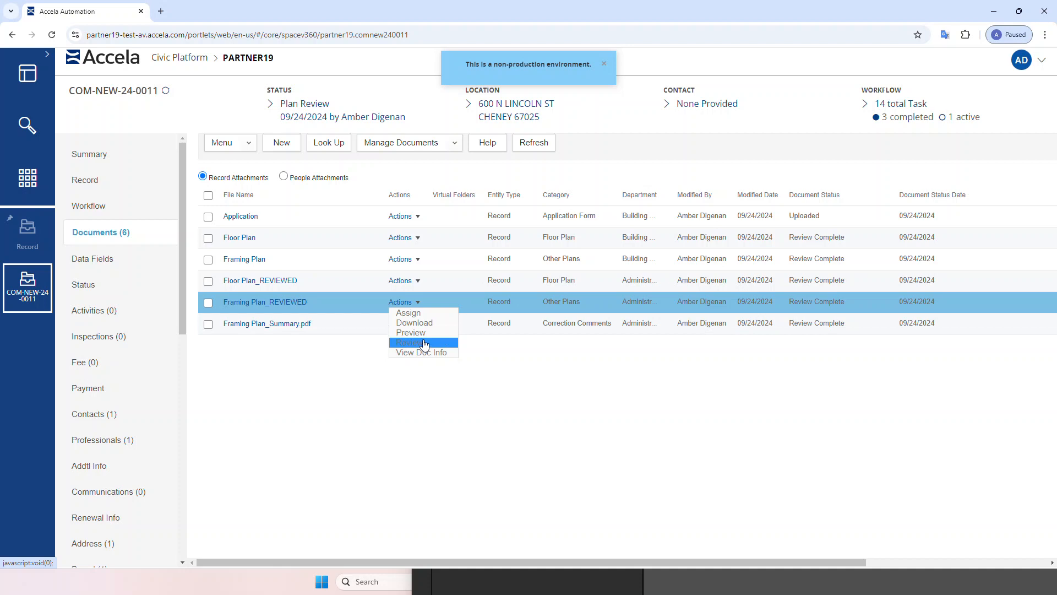
{"action": "left_click", "coordinate": [419, 333]}
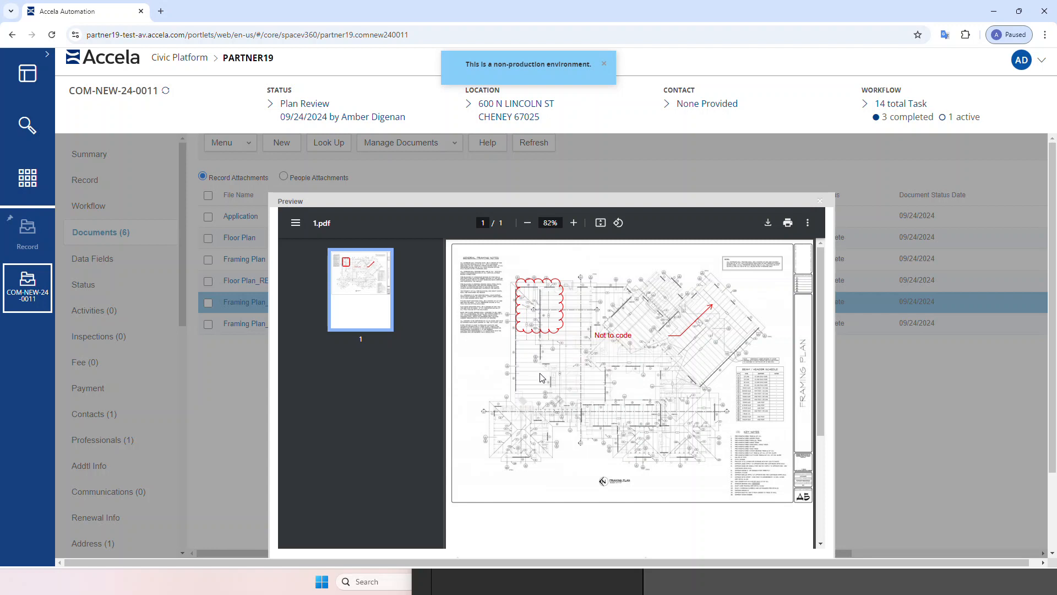
{"action": "mouse_move", "coordinate": [532, 322]}
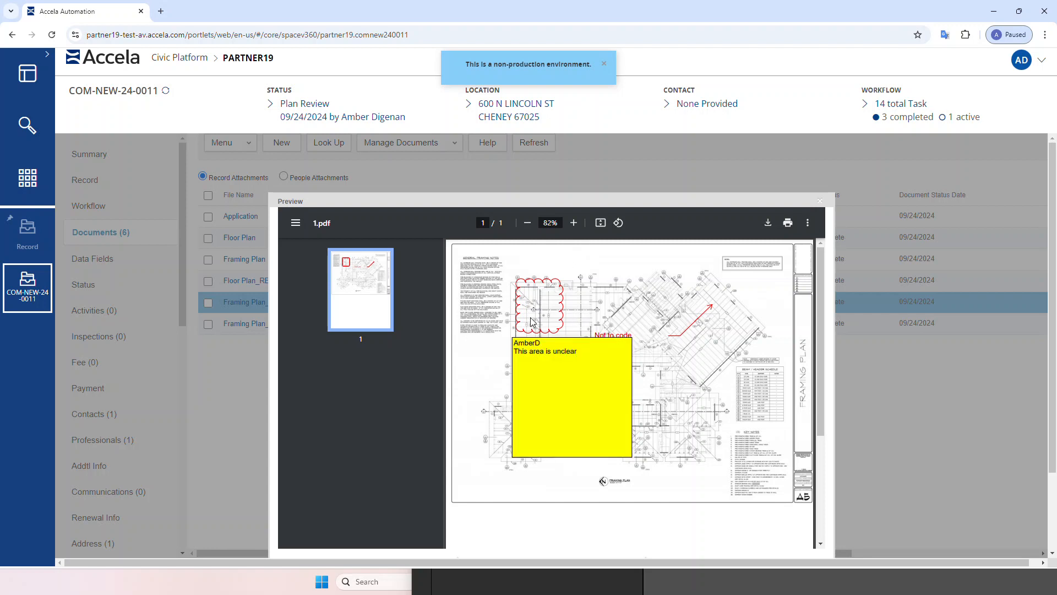
{"action": "left_click", "coordinate": [819, 201]}
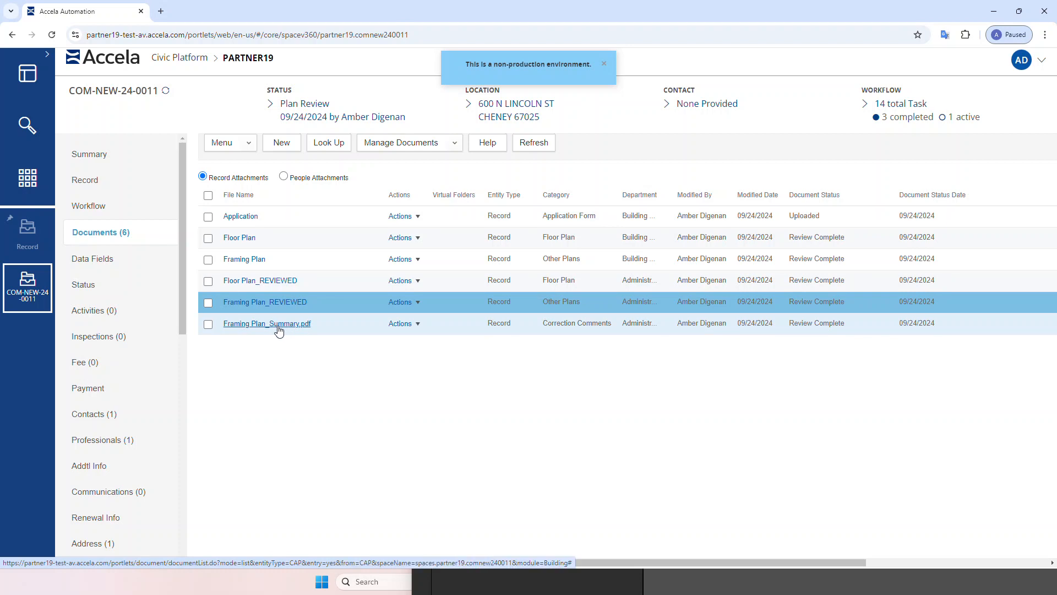
Step: Preview Framing Plan_Summary.pdf from the record's documents and close the preview
{"action": "left_click", "coordinate": [418, 324]}
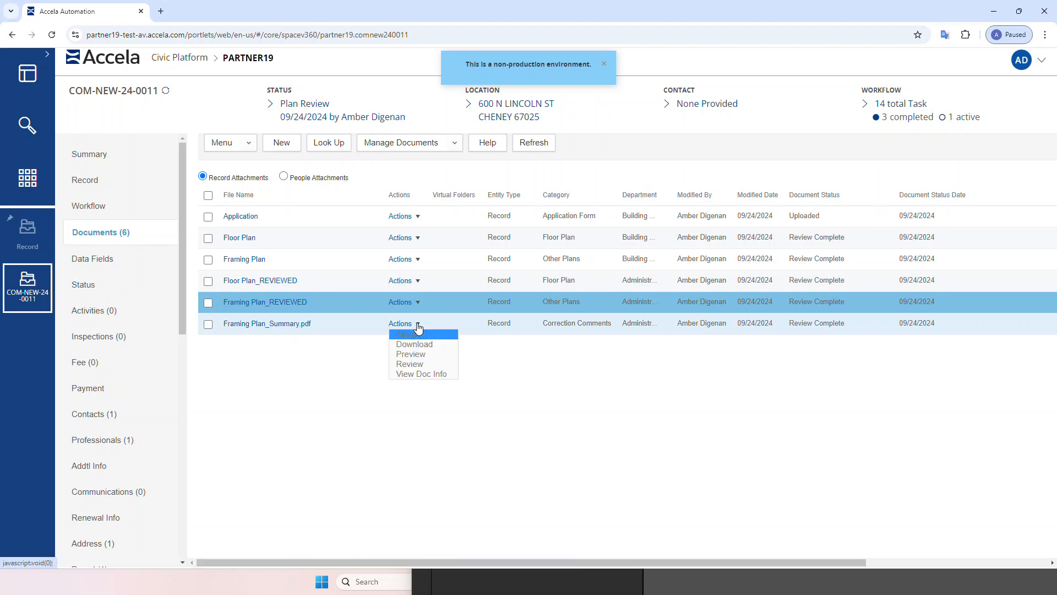
{"action": "left_click", "coordinate": [425, 355]}
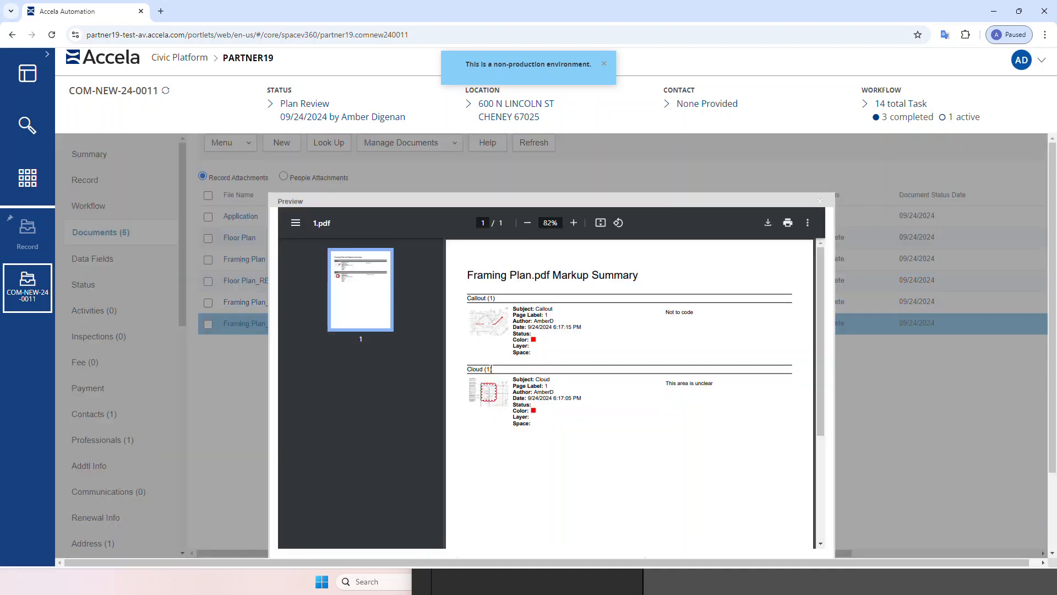
{"action": "left_click", "coordinate": [821, 201]}
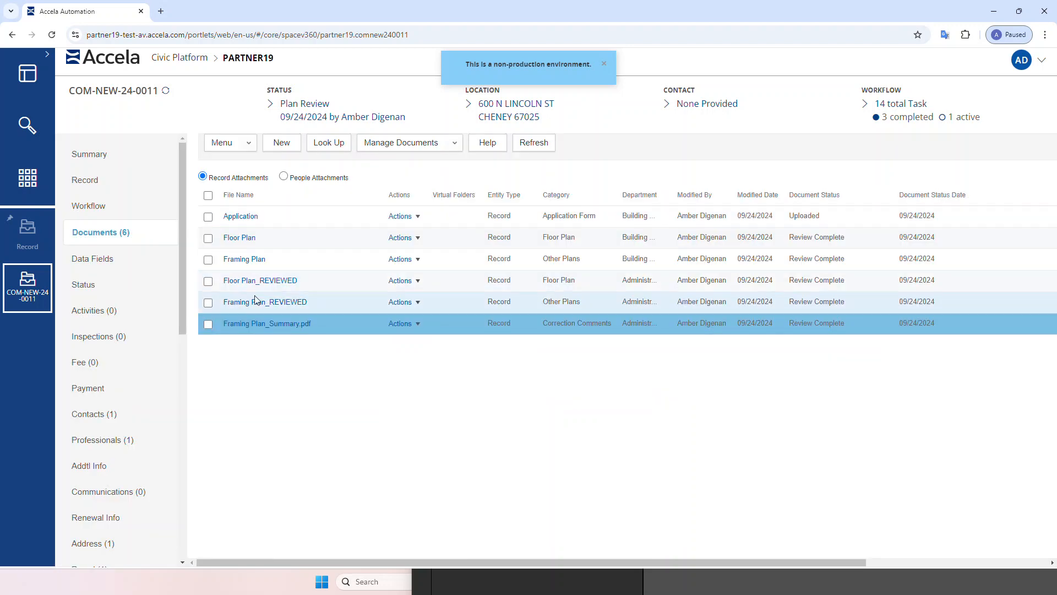
Step: Look at the record's data fields, including the Bluebeam Session ID, and return to its documents
{"action": "key", "text": "alt+Tab"}
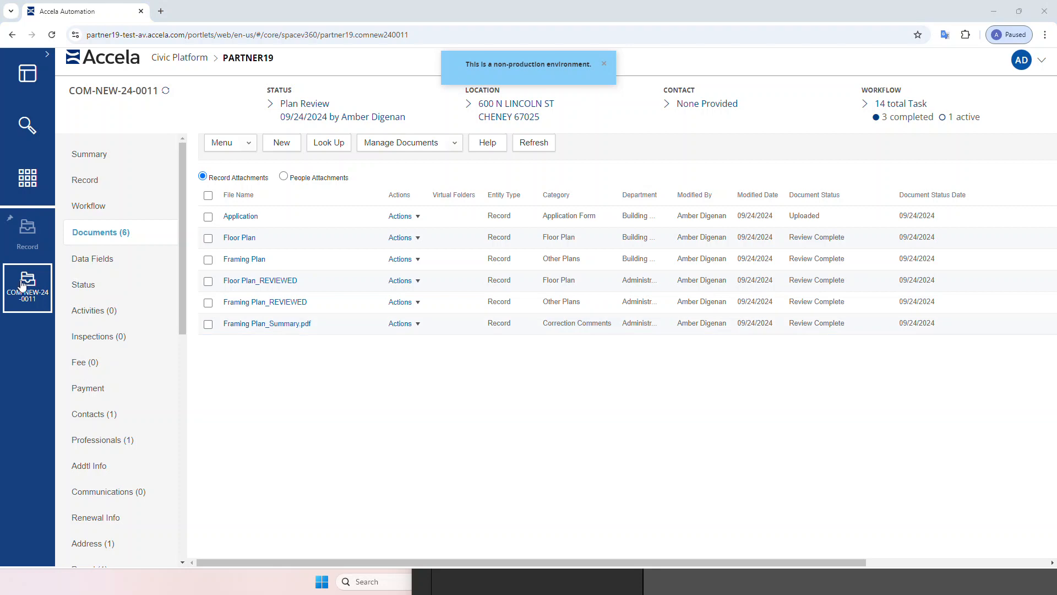
{"action": "left_click", "coordinate": [99, 261]}
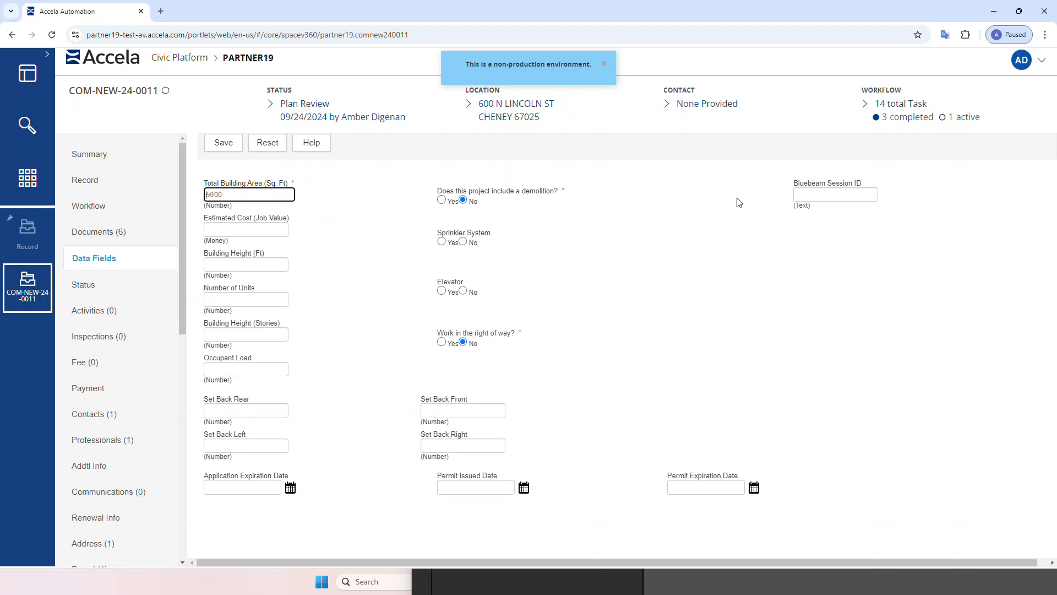
{"action": "left_click", "coordinate": [91, 233]}
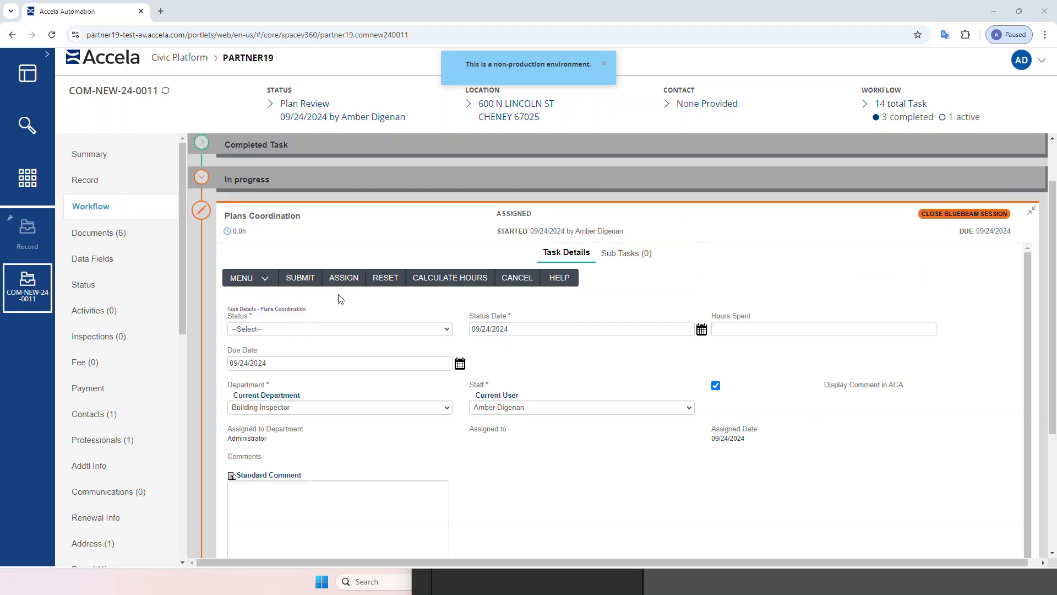
Step: Submit the Plans Coordination task with the status Revisions Required
{"action": "left_click", "coordinate": [277, 329]}
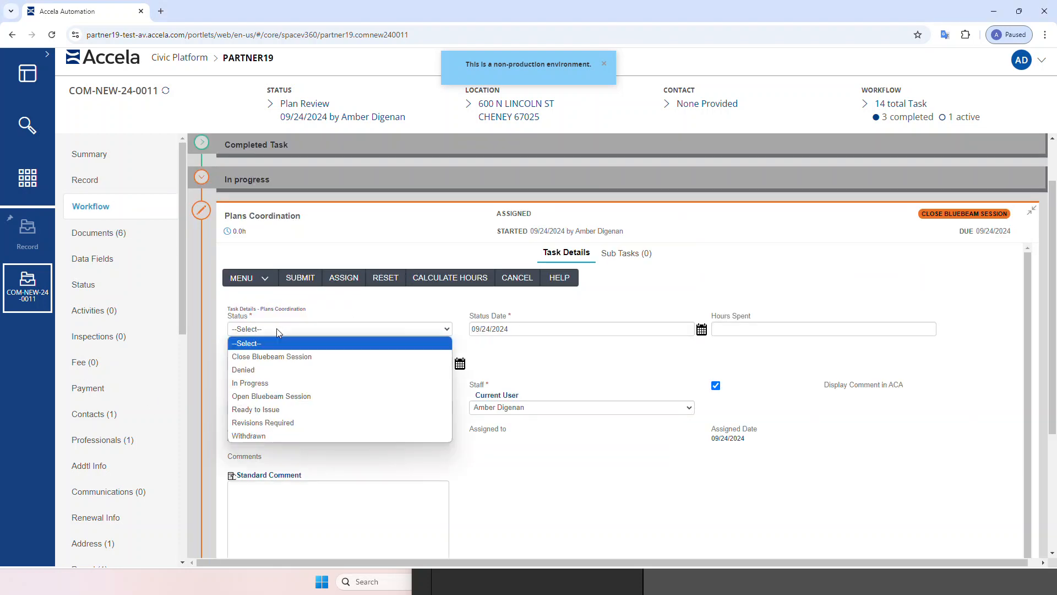
{"action": "left_click", "coordinate": [282, 426]}
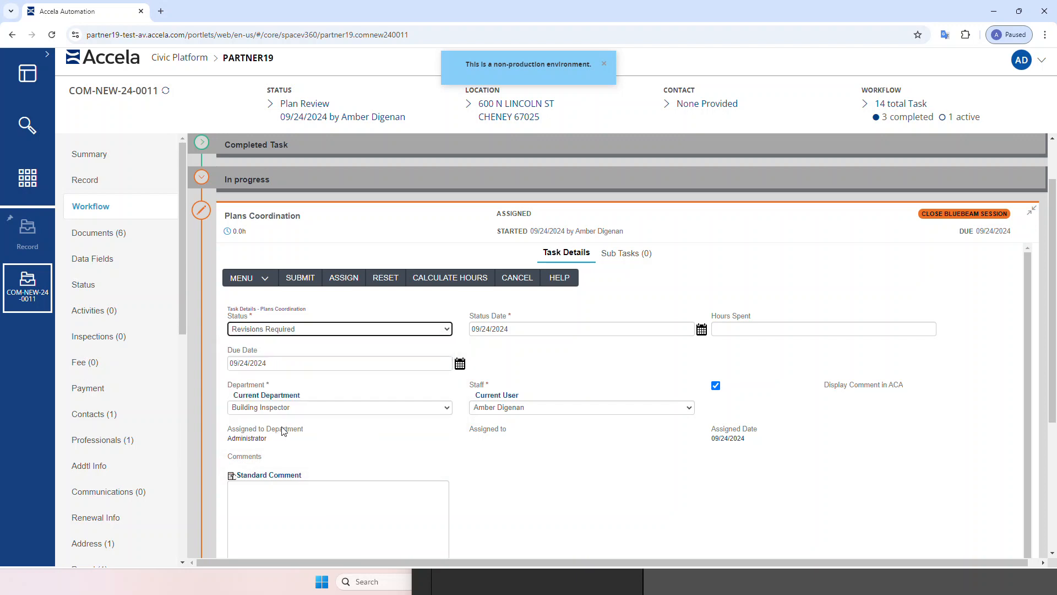
{"action": "left_click", "coordinate": [300, 279]}
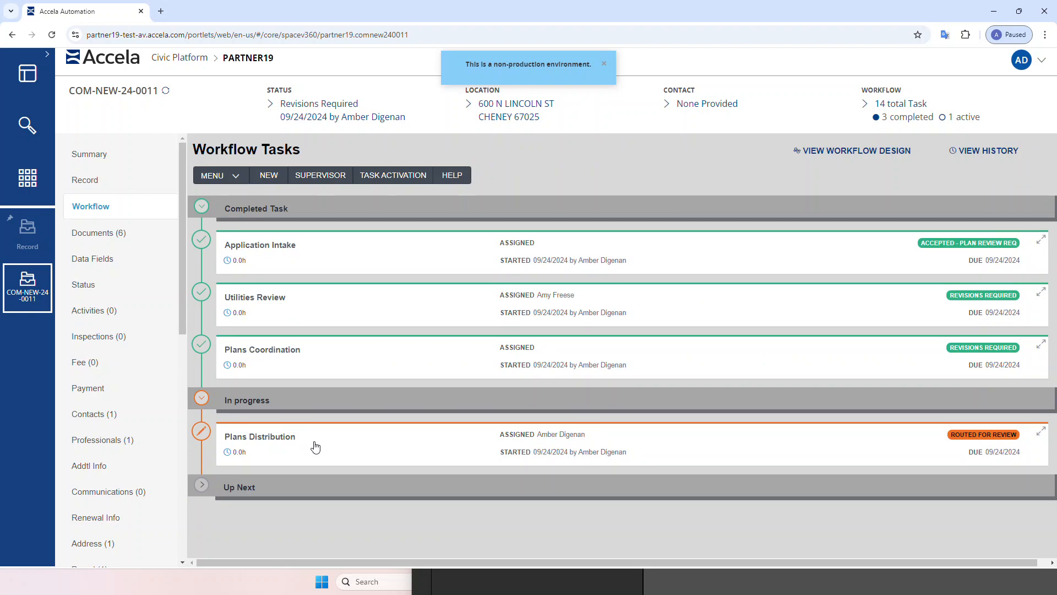
Step: Open the Plans Distribution task in the workflow and look through its task details
{"action": "left_click", "coordinate": [370, 436]}
{"action": "scroll", "coordinate": [396, 434], "scroll_direction": "down", "scroll_amount": 8}
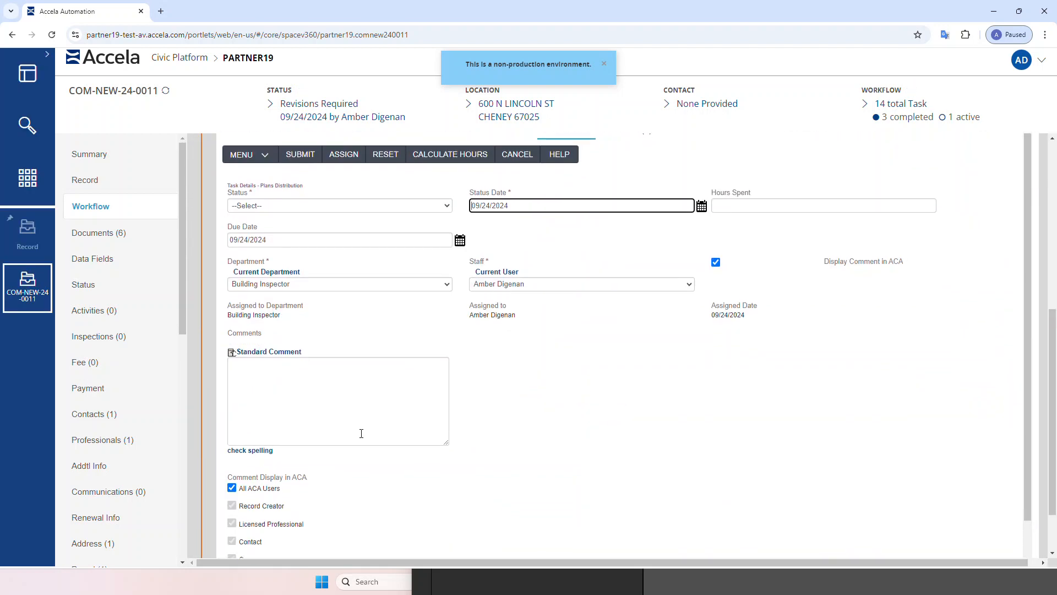
{"action": "scroll", "coordinate": [340, 434], "scroll_direction": "up", "scroll_amount": 3}
{"action": "scroll", "coordinate": [340, 435], "scroll_direction": "up", "scroll_amount": 1}
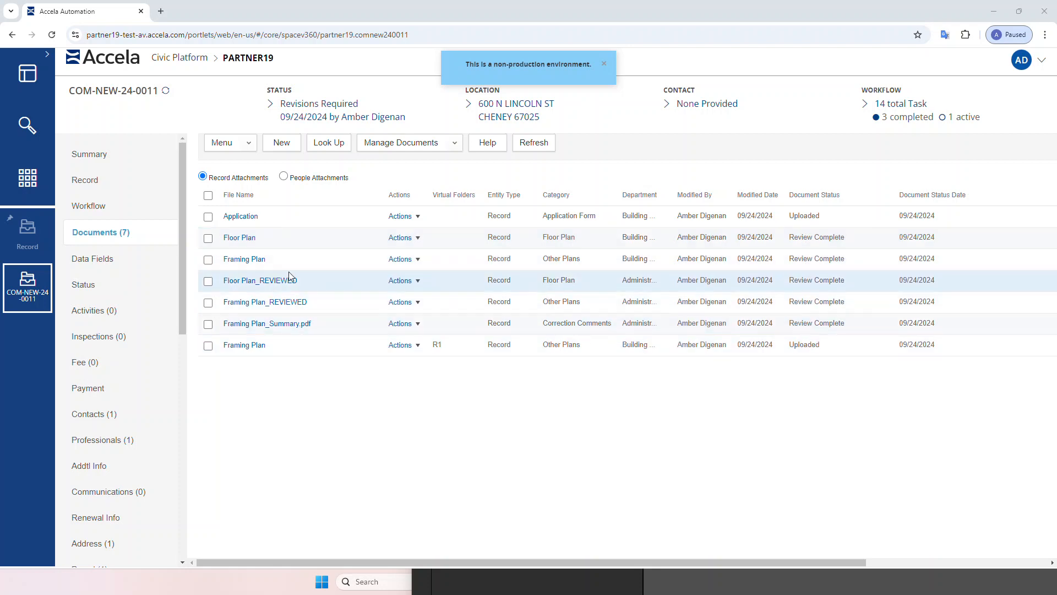
Step: Set the original Floor Plan's document status to Uploaded, save it and close the document information
{"action": "left_click", "coordinate": [417, 238]}
{"action": "left_click", "coordinate": [430, 290]}
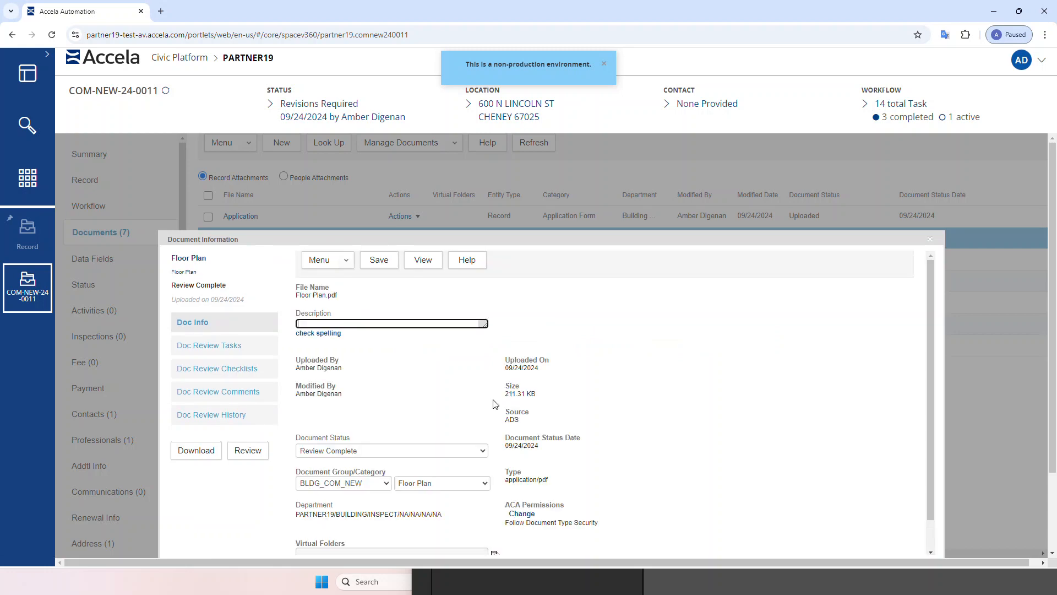
{"action": "left_click", "coordinate": [355, 455]}
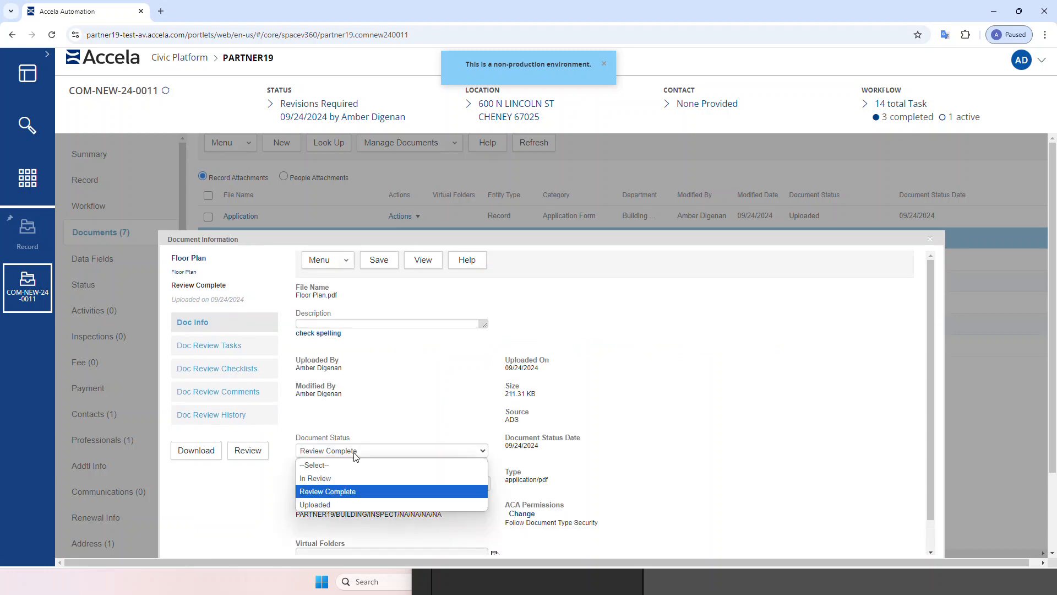
{"action": "left_click", "coordinate": [329, 505]}
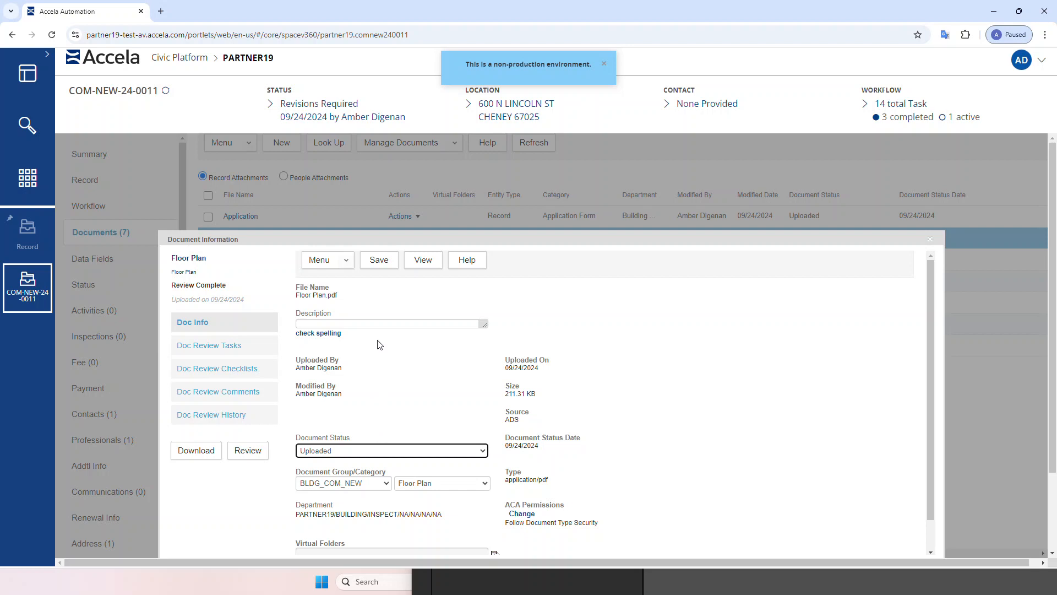
{"action": "left_click", "coordinate": [379, 261]}
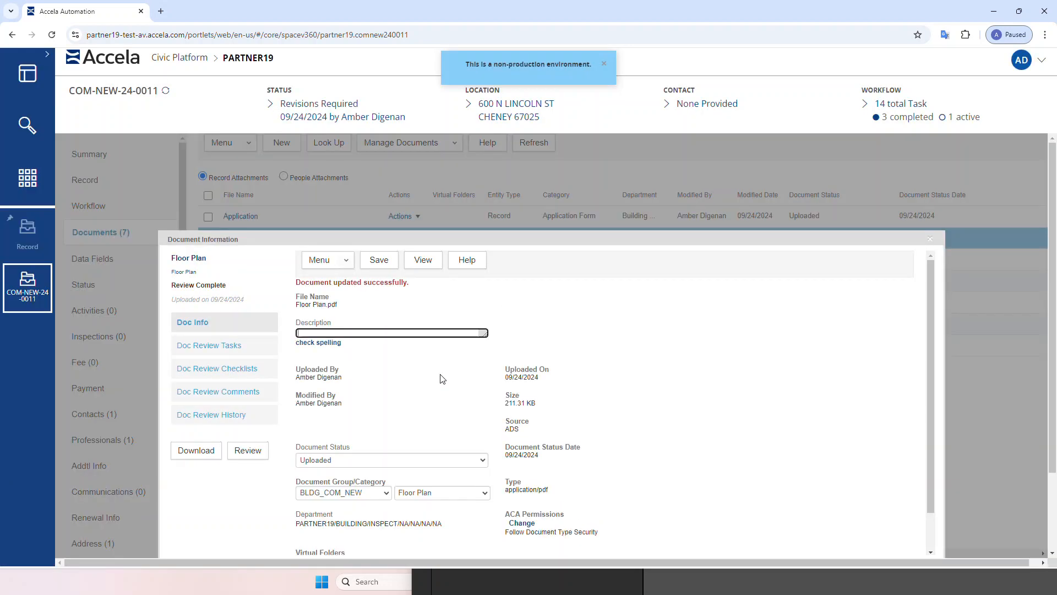
{"action": "left_click", "coordinate": [931, 239]}
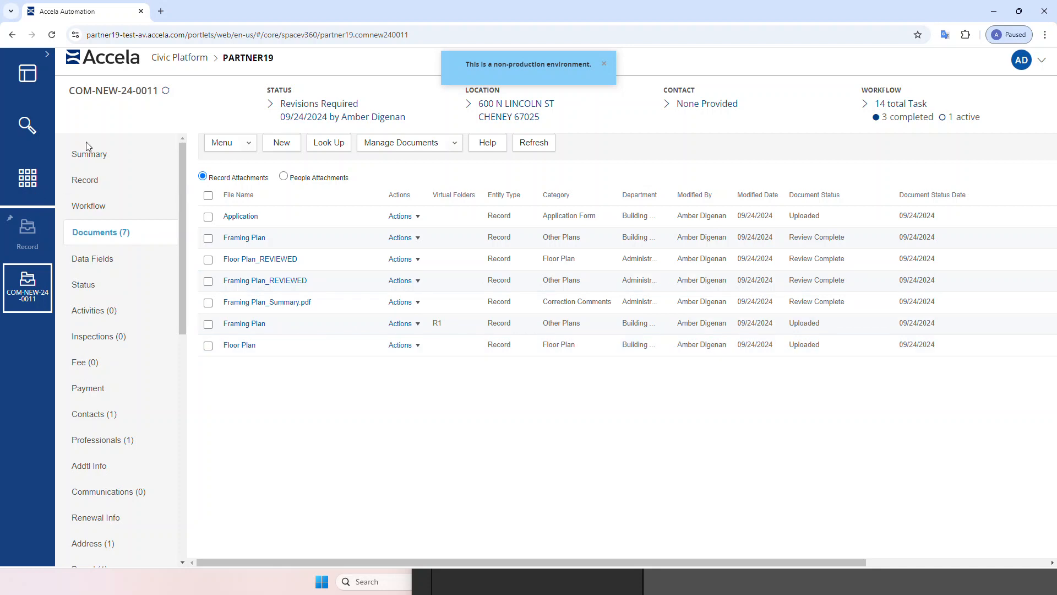
Step: Return to the workflow and submit the Plans Distribution task with the status Open Bluebeam Session
{"action": "left_click", "coordinate": [99, 211]}
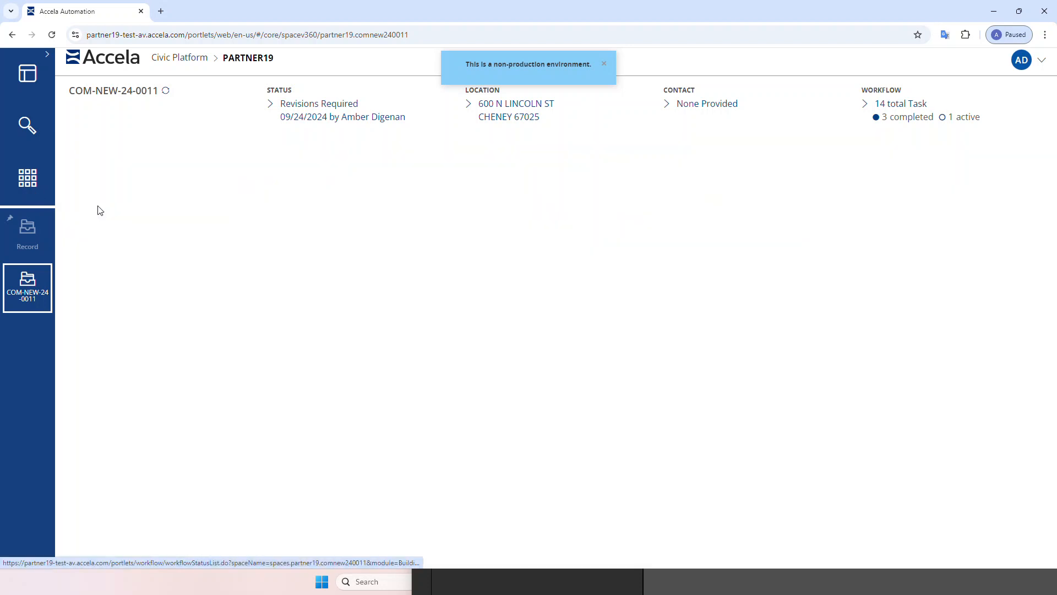
{"action": "left_click", "coordinate": [331, 284]}
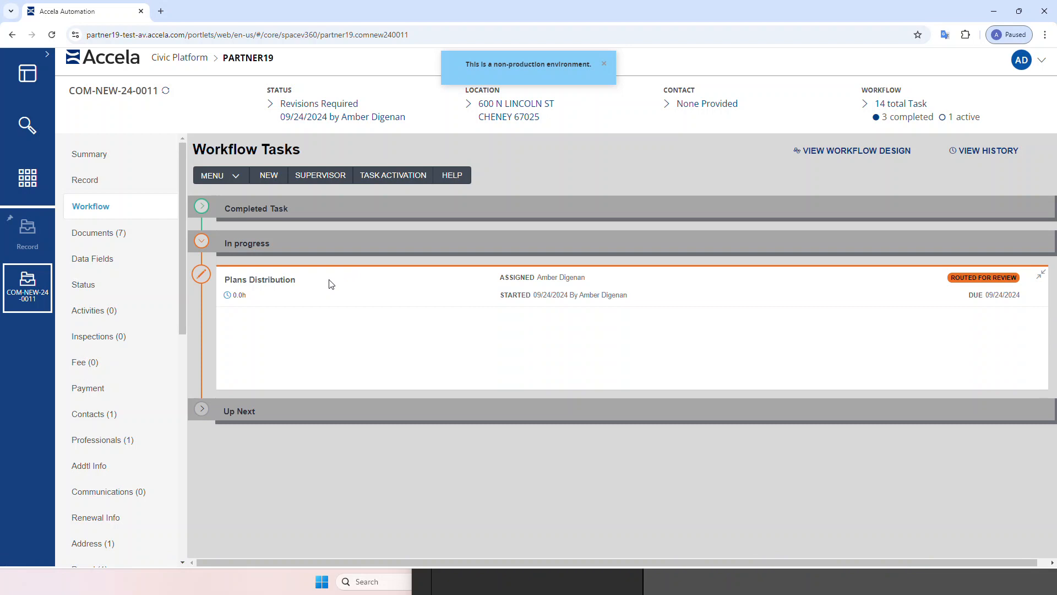
{"action": "left_click", "coordinate": [284, 221]}
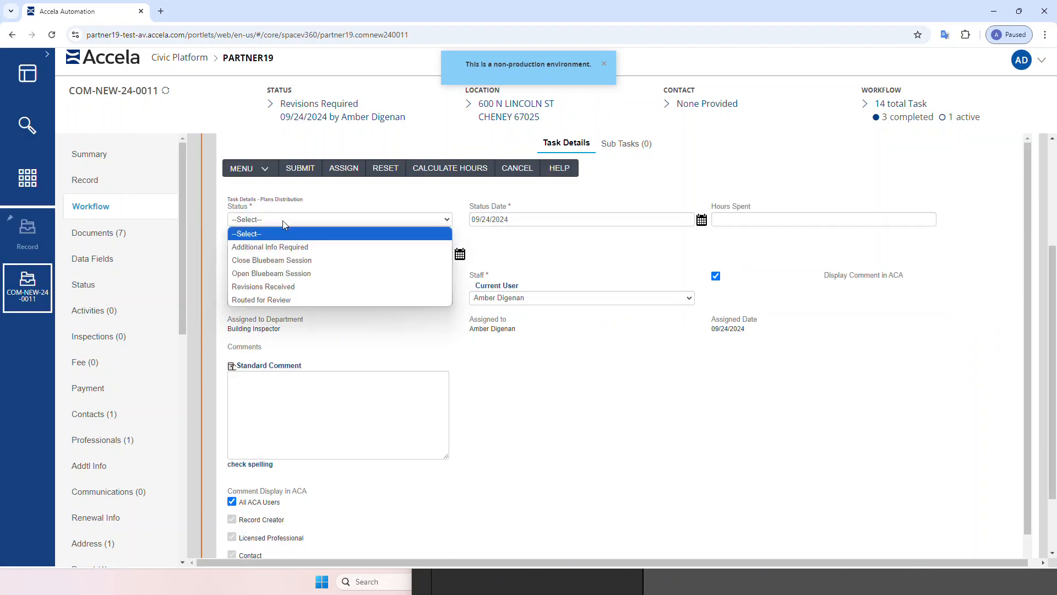
{"action": "left_click", "coordinate": [277, 274]}
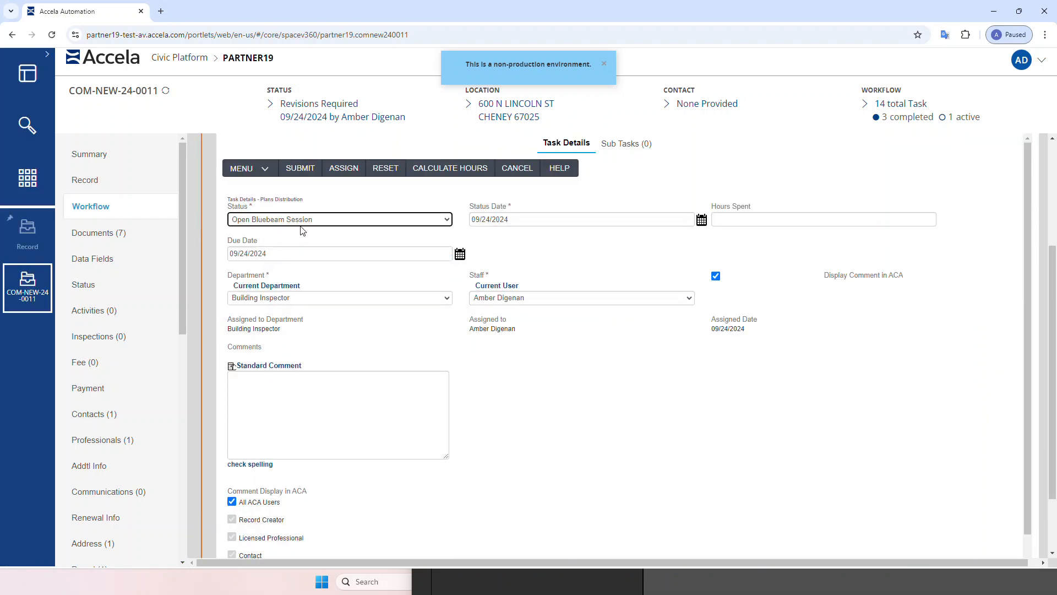
{"action": "left_click", "coordinate": [300, 169]}
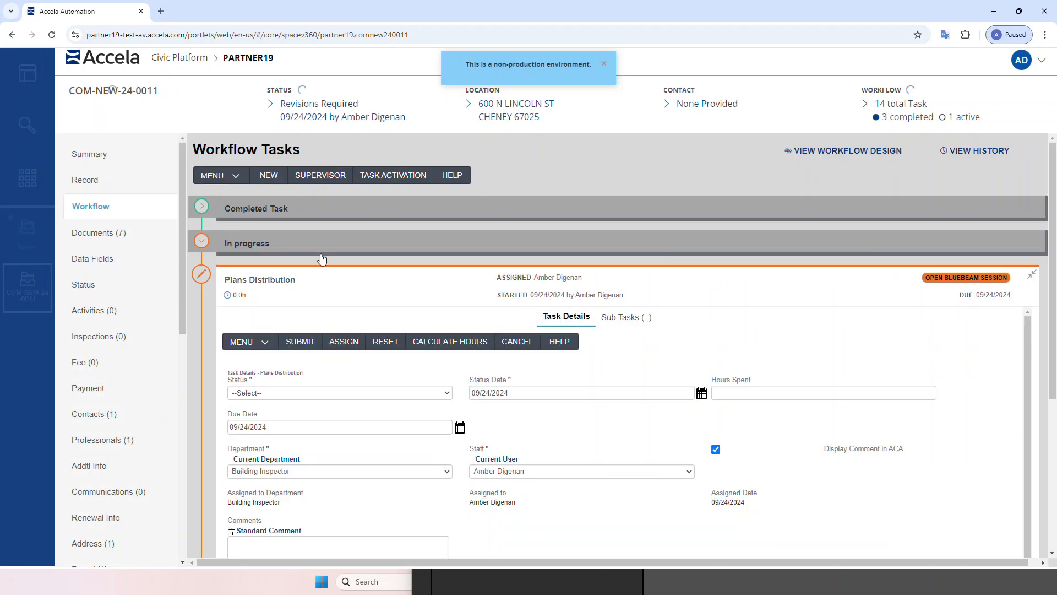
{"action": "scroll", "coordinate": [344, 281], "scroll_direction": "up", "scroll_amount": 2}
{"action": "left_click", "coordinate": [346, 221]}
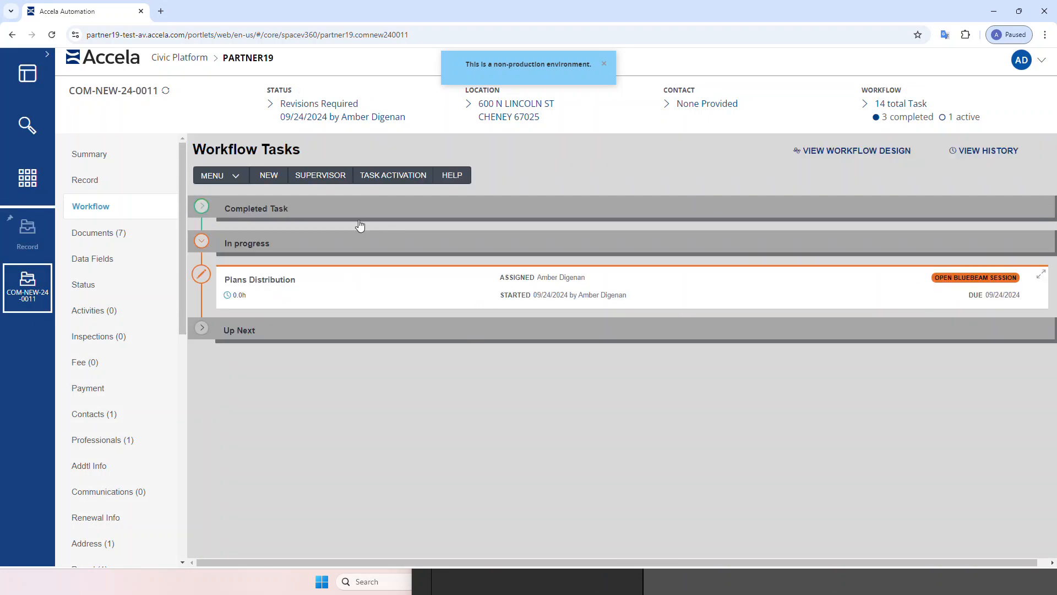
Step: Switch to Bluebeam Revu, refresh the Studio session list and join the Commercial New Construction Permit session
{"action": "key", "text": "alt+Tab"}
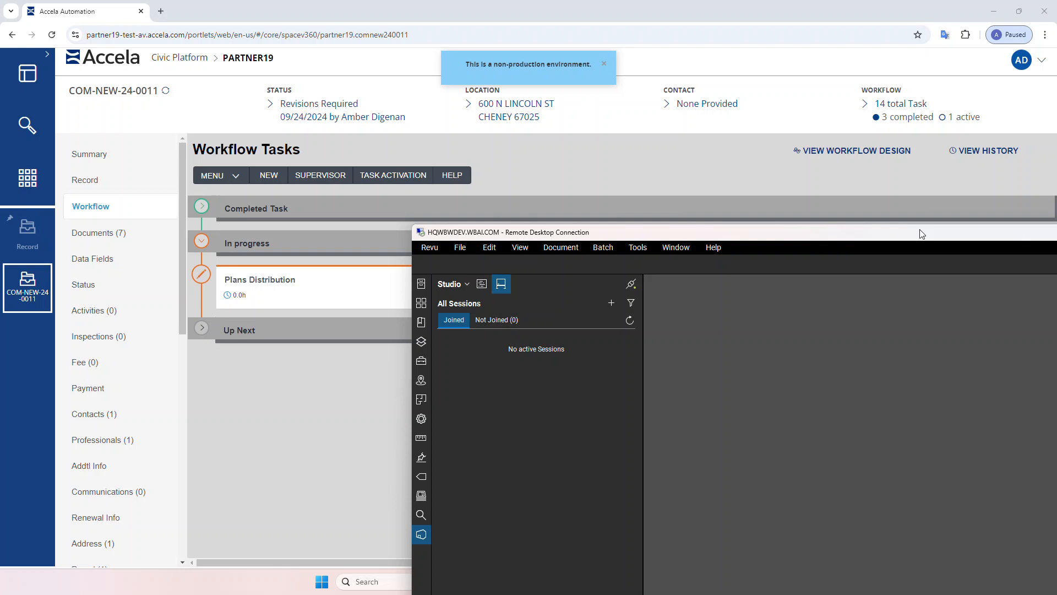
{"action": "left_click_drag", "start_coordinate": [719, 232], "coordinate": [355, 75]}
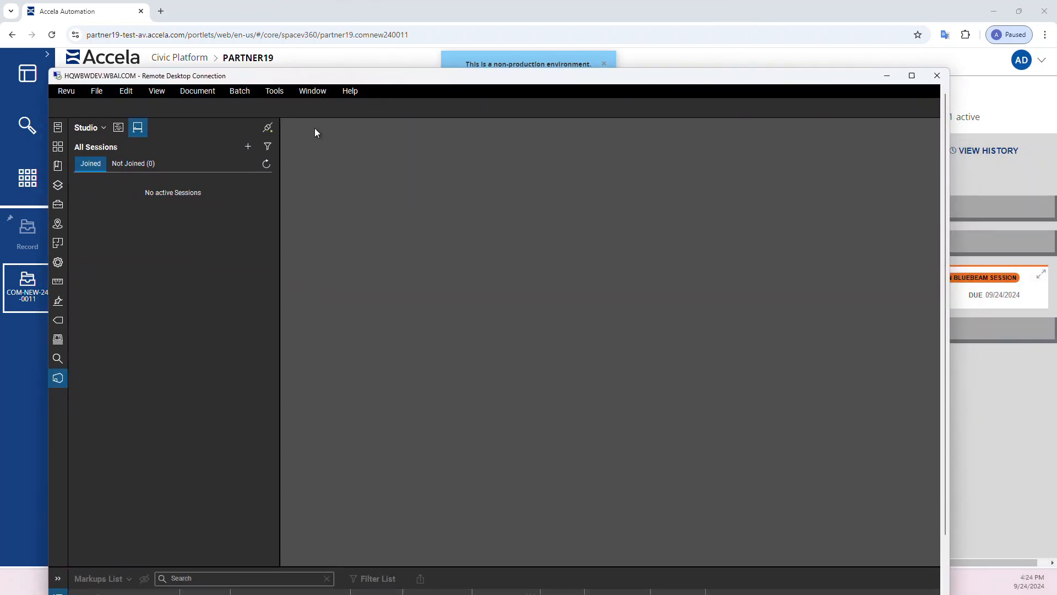
{"action": "left_click", "coordinate": [266, 166]}
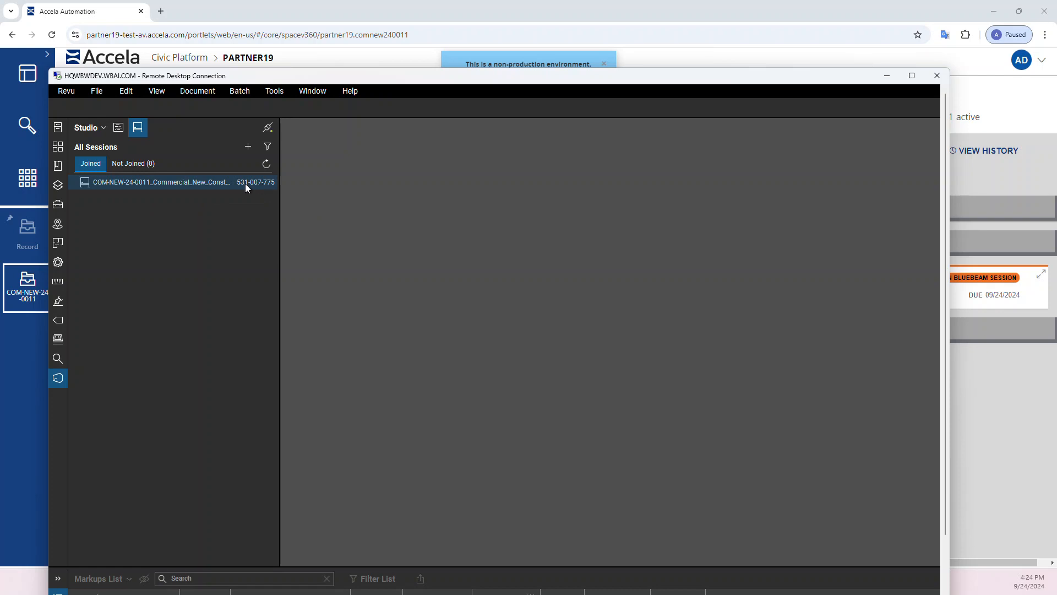
{"action": "double_click", "coordinate": [197, 182]}
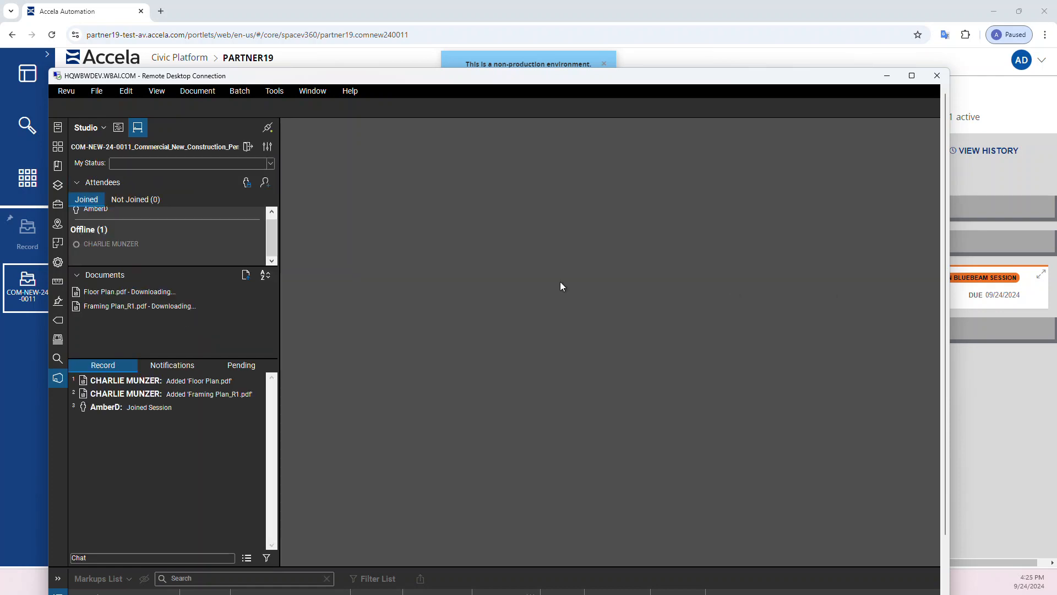
Step: View the options for inviting users to the session and close them without inviting anyone
{"action": "left_click", "coordinate": [266, 183]}
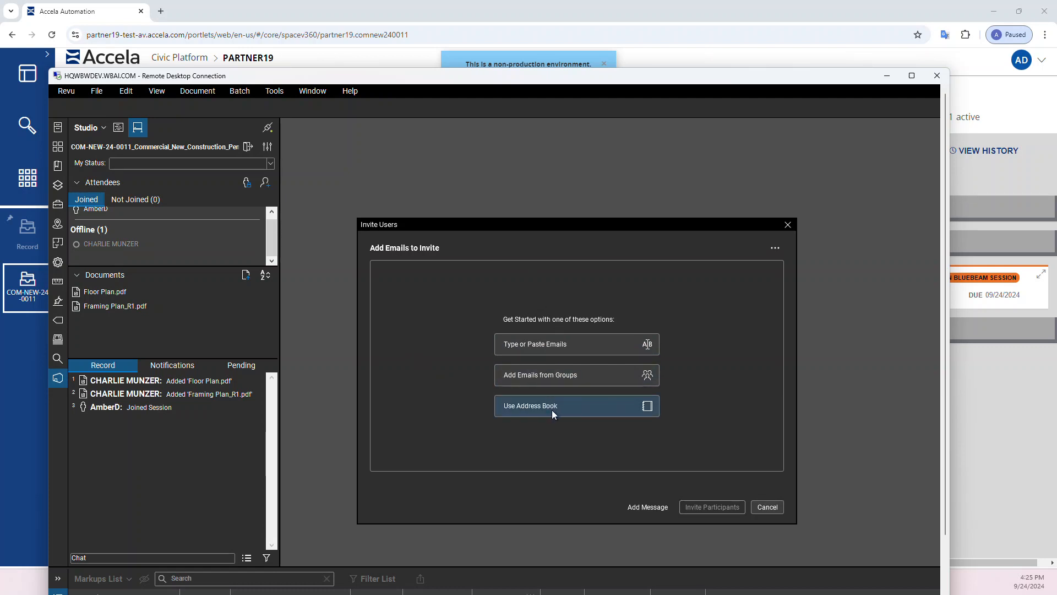
{"action": "left_click", "coordinate": [788, 225]}
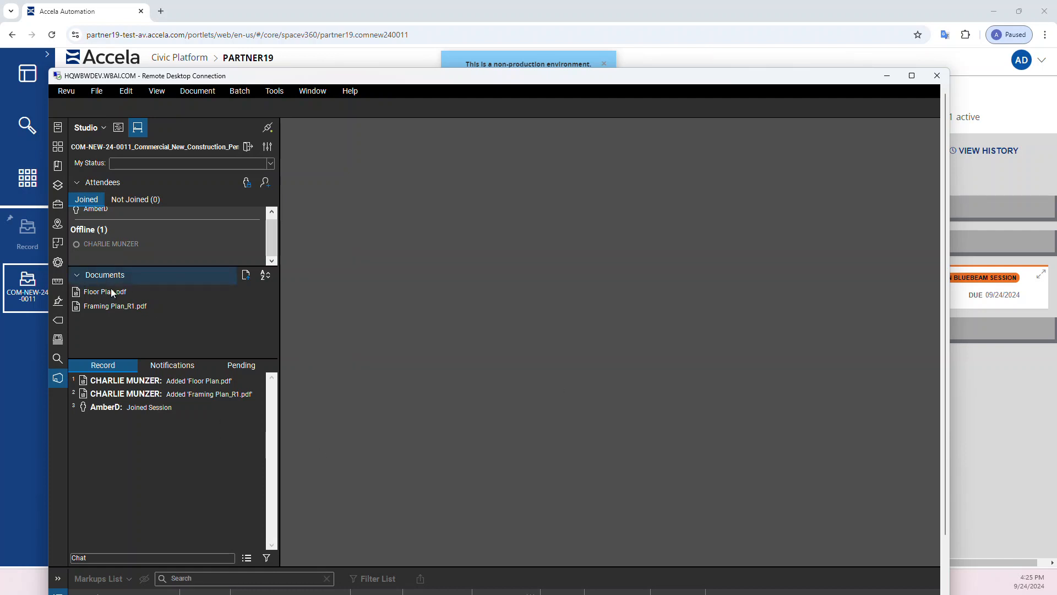
Step: Open Floor Plan.pdf and Framing Plan_R1.pdf from the session's documents
{"action": "mouse_move", "coordinate": [99, 291]}
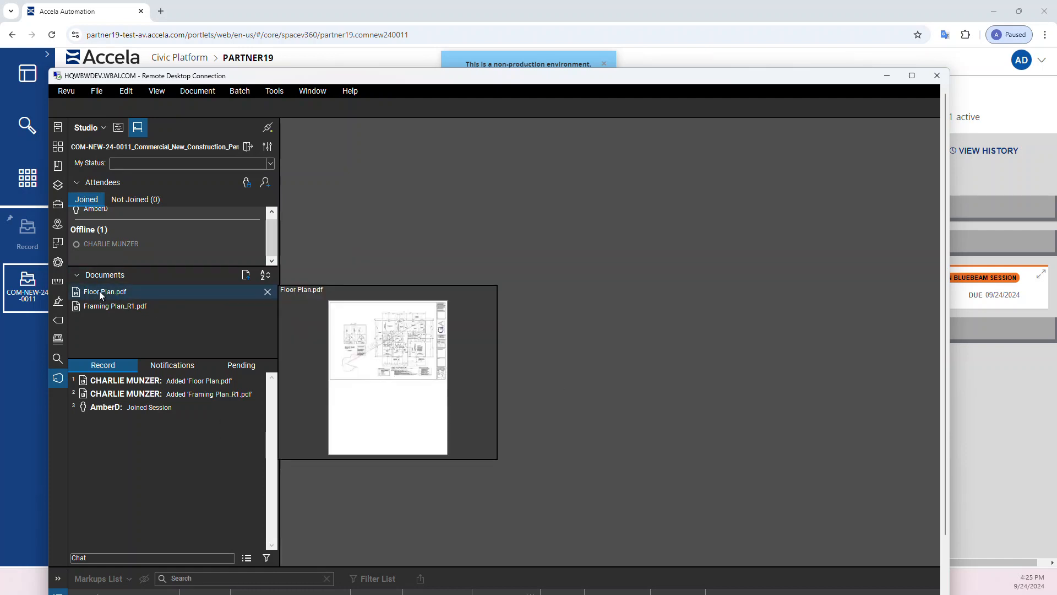
{"action": "double_click", "coordinate": [99, 291]}
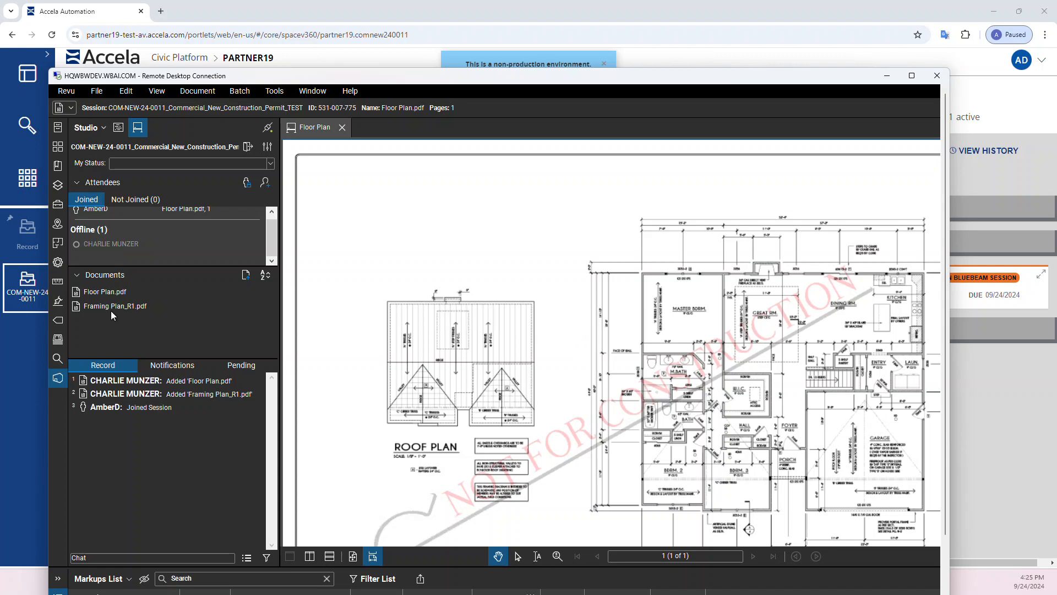
{"action": "mouse_move", "coordinate": [104, 306]}
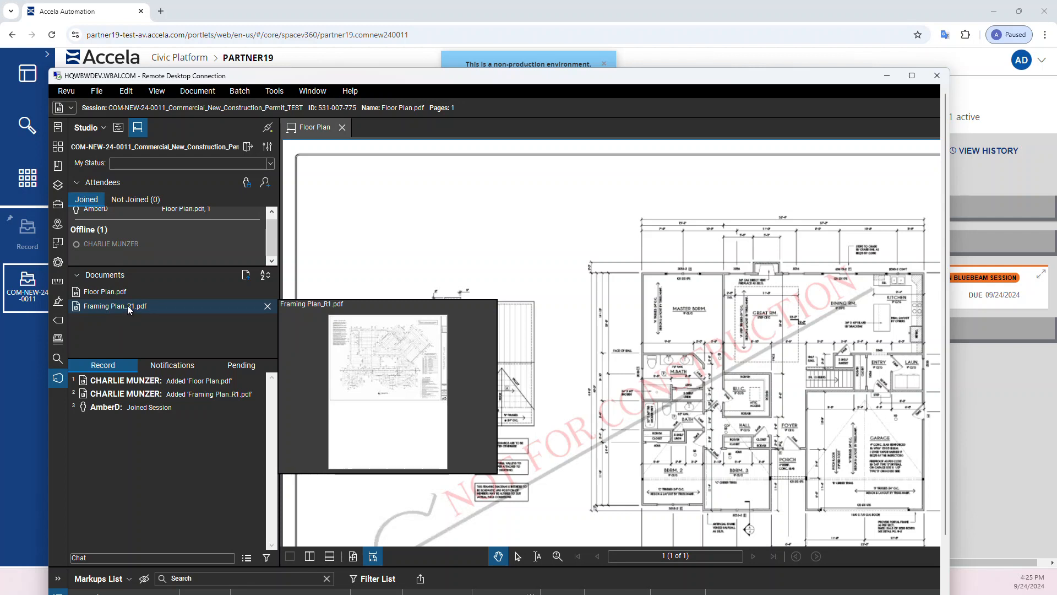
{"action": "double_click", "coordinate": [117, 305]}
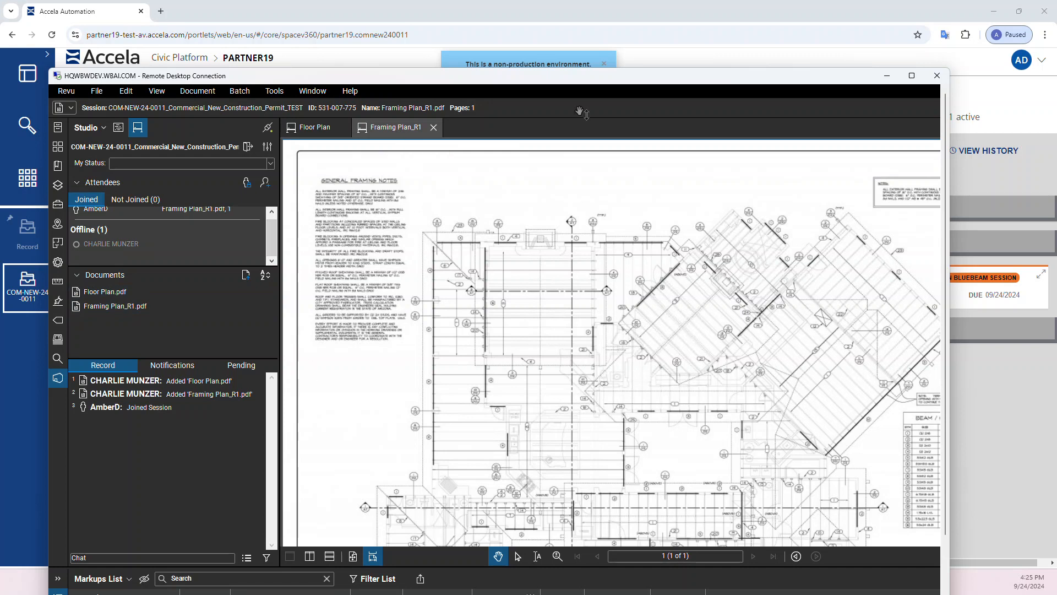
Step: Enlarge the remote desktop window showing Bluebeam Revu to fill the whole screen
{"action": "left_click_drag", "start_coordinate": [633, 76], "coordinate": [637, 31]}
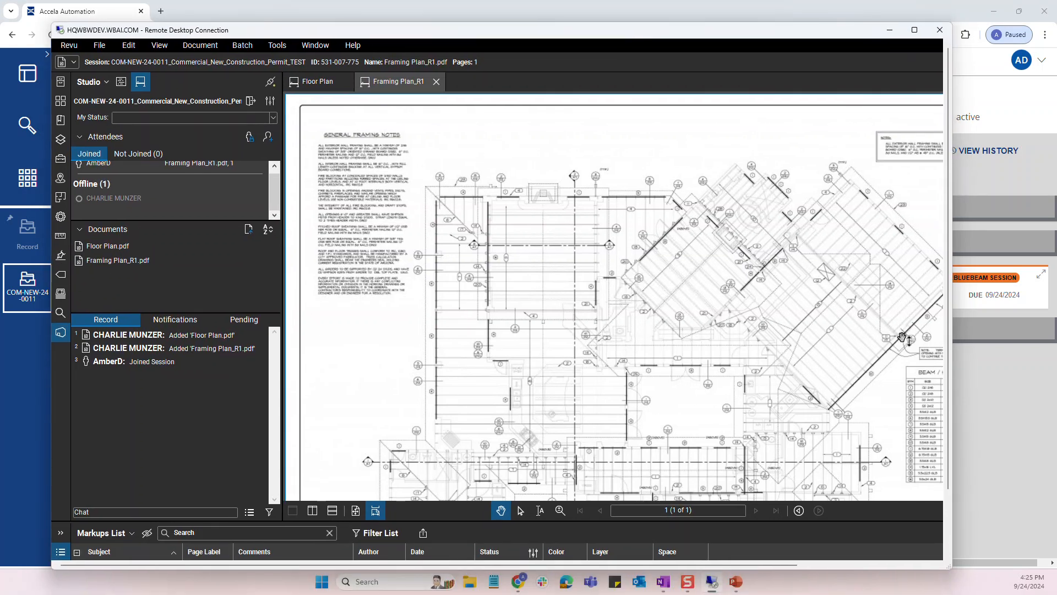
{"action": "left_click_drag", "start_coordinate": [952, 314], "coordinate": [1055, 315]}
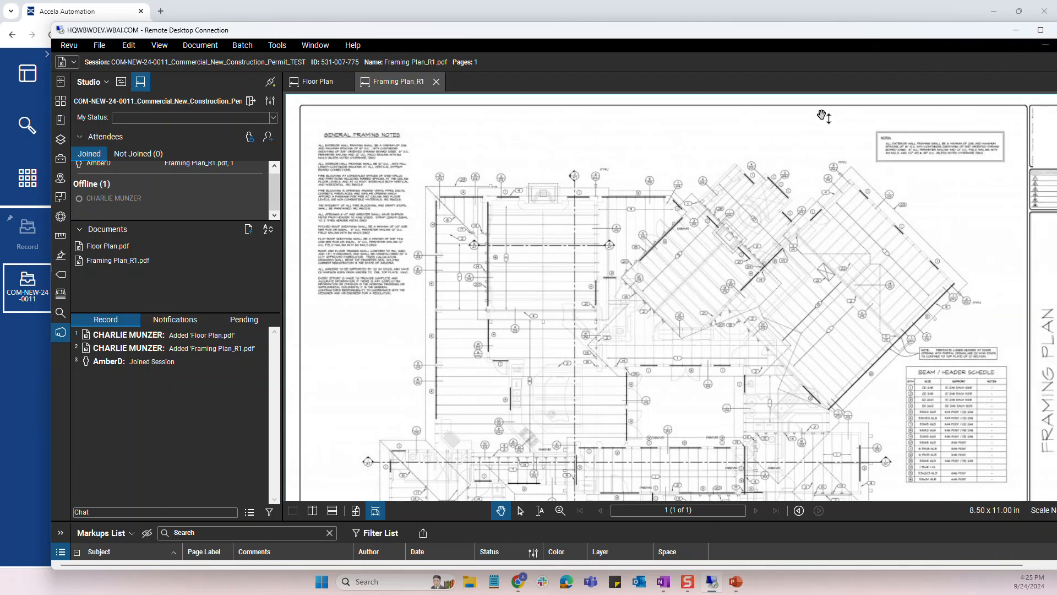
{"action": "left_click_drag", "start_coordinate": [783, 35], "coordinate": [649, 1]}
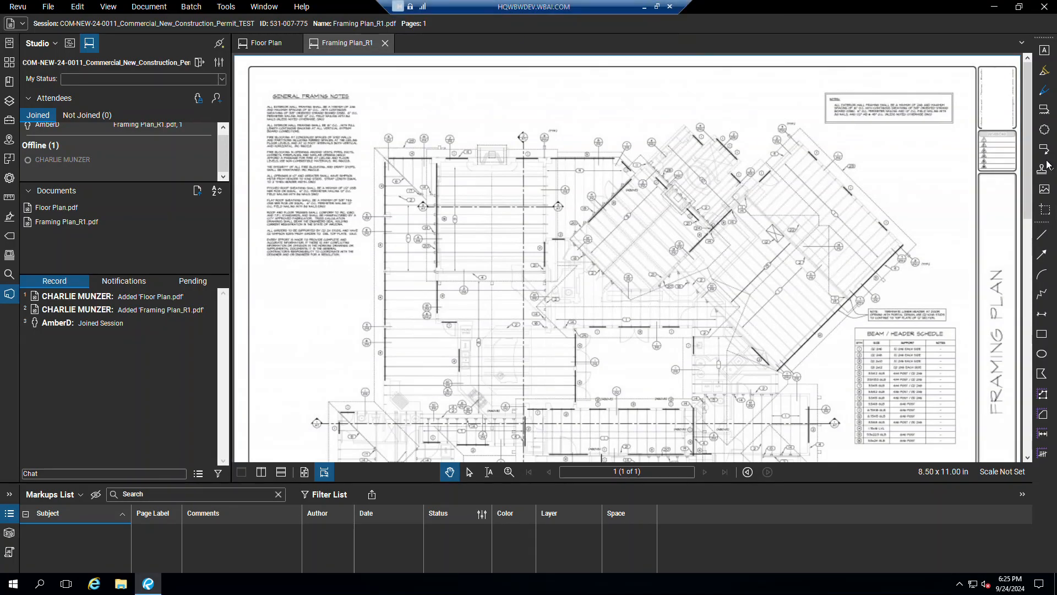
Step: Place a large Approved stamp across the upper middle of the Framing Plan_R1 drawing
{"action": "left_click", "coordinate": [1043, 174]}
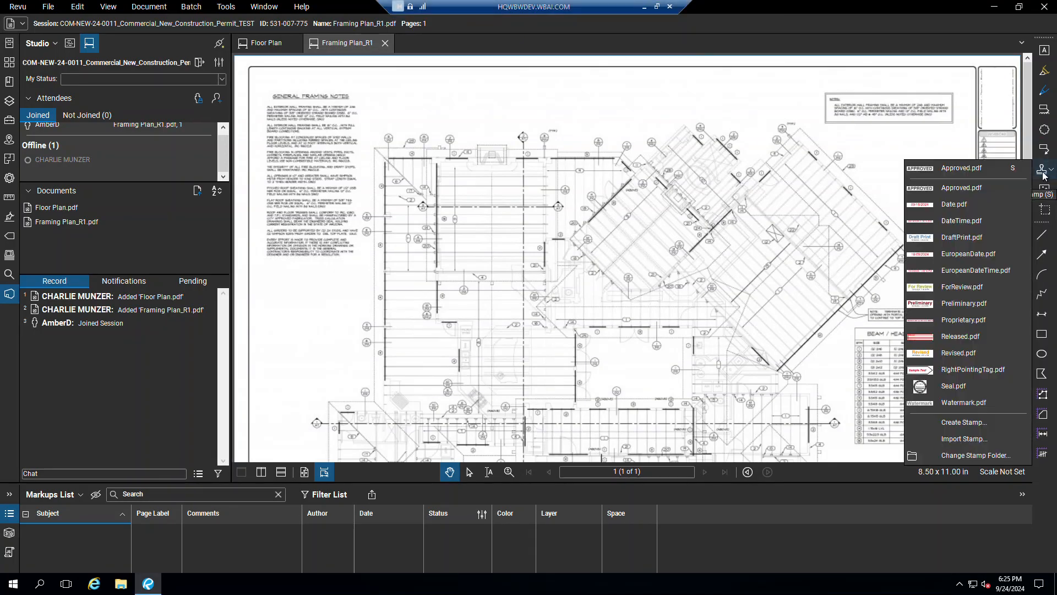
{"action": "left_click", "coordinate": [958, 190]}
{"action": "left_click_drag", "start_coordinate": [451, 203], "coordinate": [680, 245]}
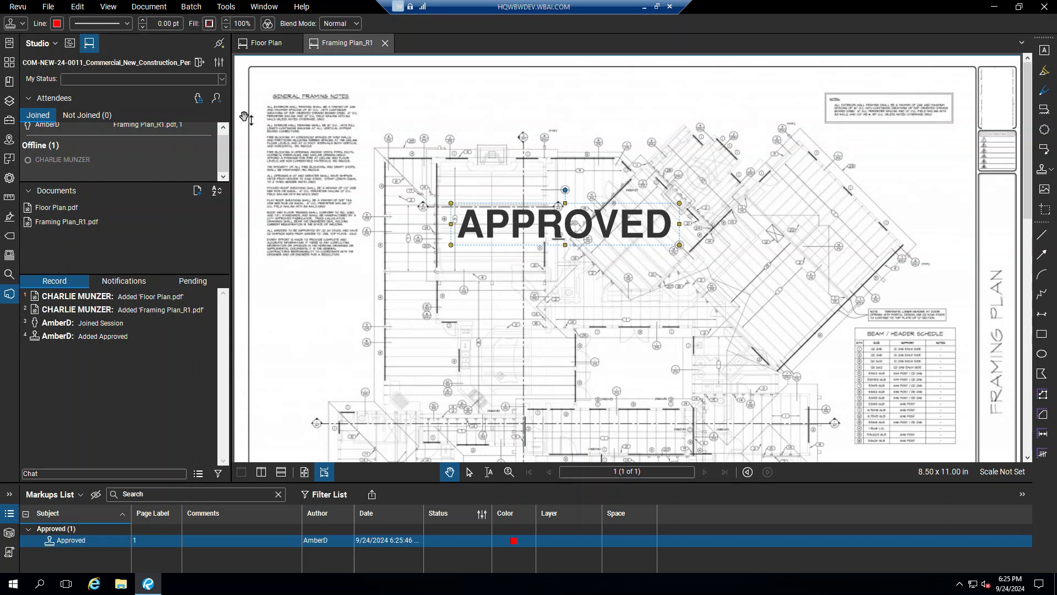
{"action": "mouse_move", "coordinate": [126, 207]}
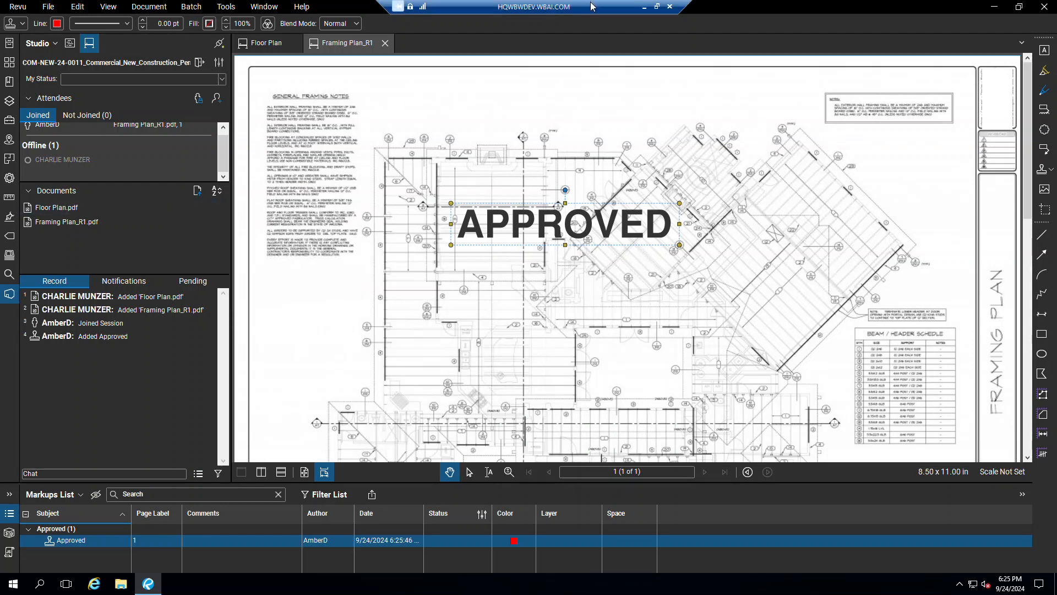
Step: Close the Framing Plan_R1 and Floor Plan drawings and leave the Bluebeam session
{"action": "left_click", "coordinate": [385, 43]}
{"action": "left_click", "coordinate": [292, 43]}
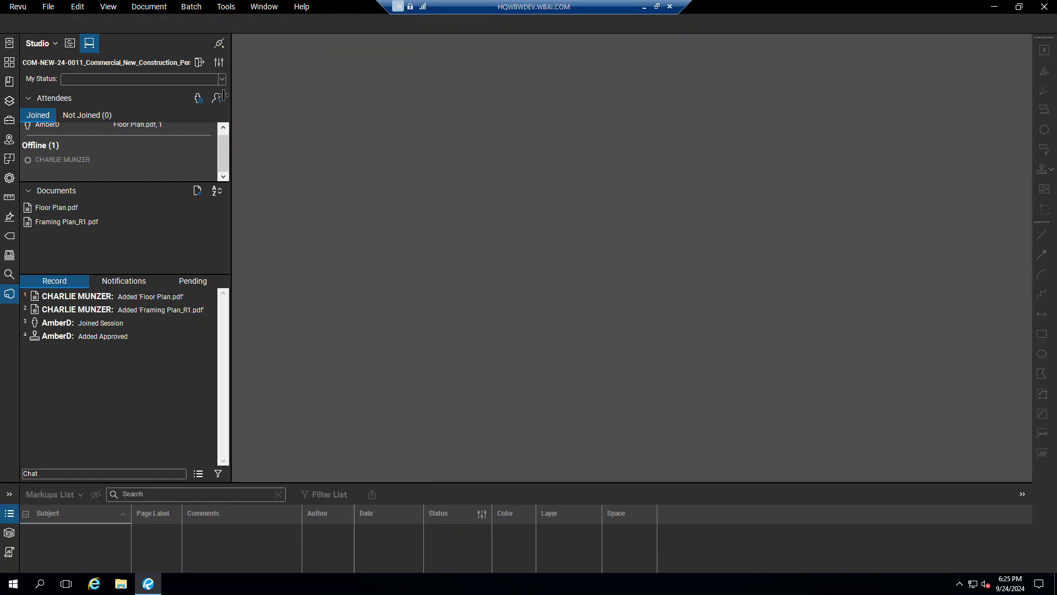
{"action": "left_click", "coordinate": [199, 64]}
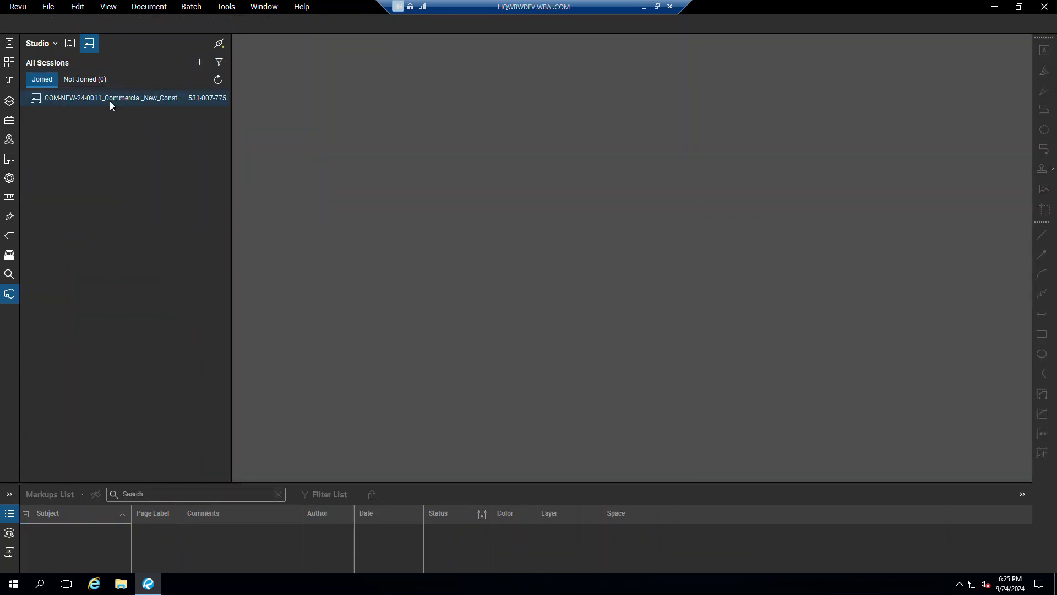
Step: Switch to Accela and submit the Plans Distribution task with the status Close Bluebeam Session
{"action": "double_click", "coordinate": [590, 10]}
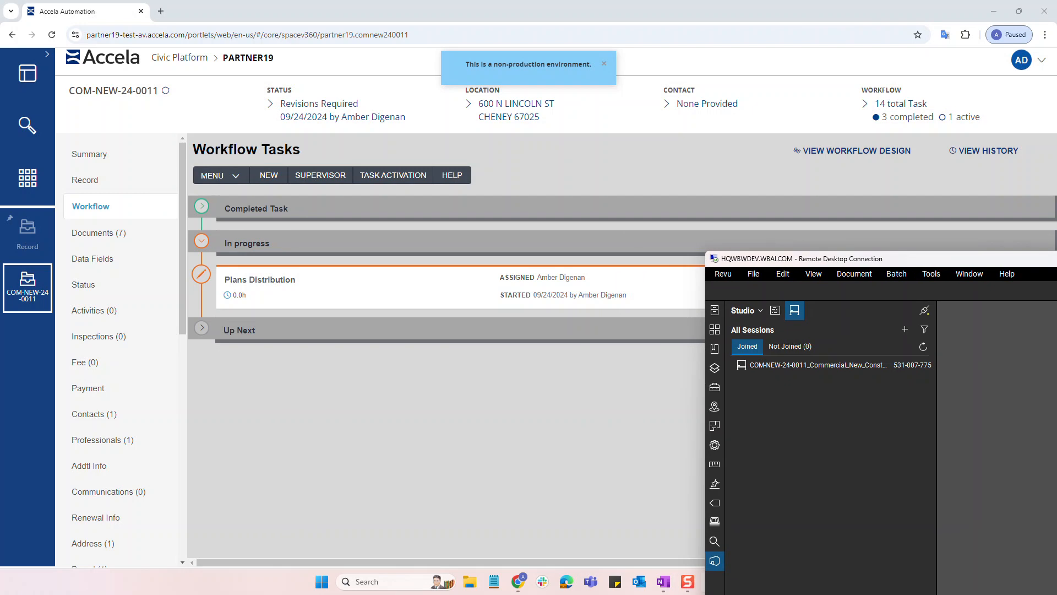
{"action": "left_click", "coordinate": [301, 291]}
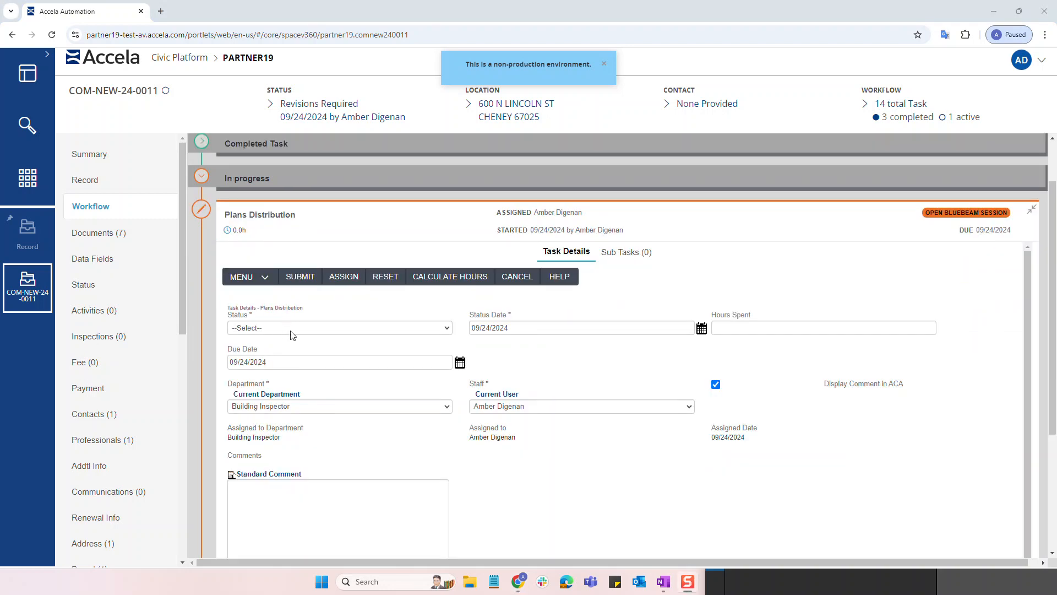
{"action": "left_click", "coordinate": [295, 328]}
{"action": "left_click", "coordinate": [297, 368]}
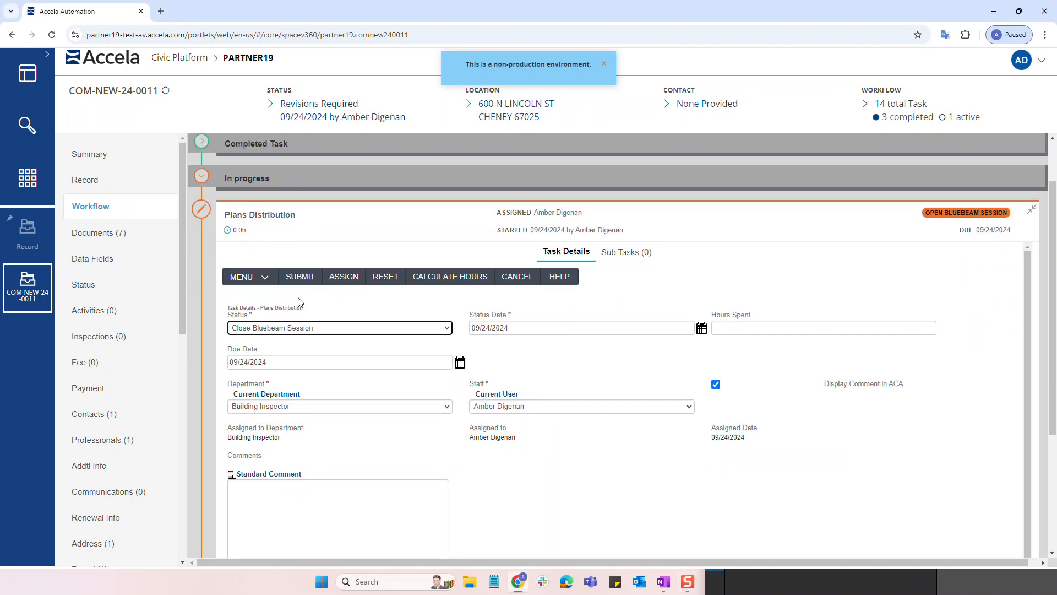
{"action": "left_click", "coordinate": [304, 279]}
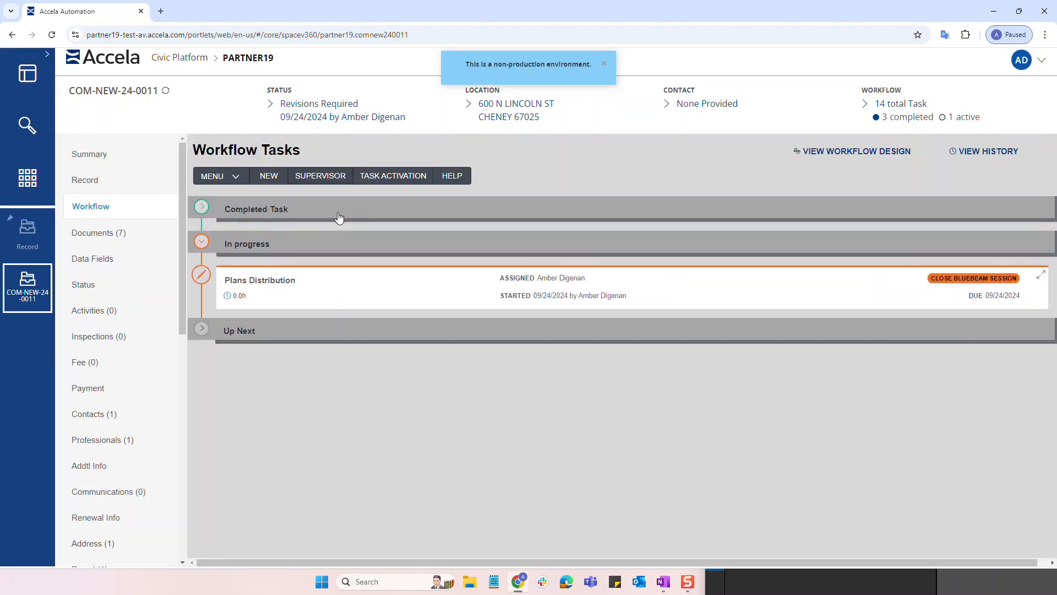
Step: Reopen the Plans Distribution task and choose the status Routed for Review without submitting it
{"action": "left_click", "coordinate": [336, 276]}
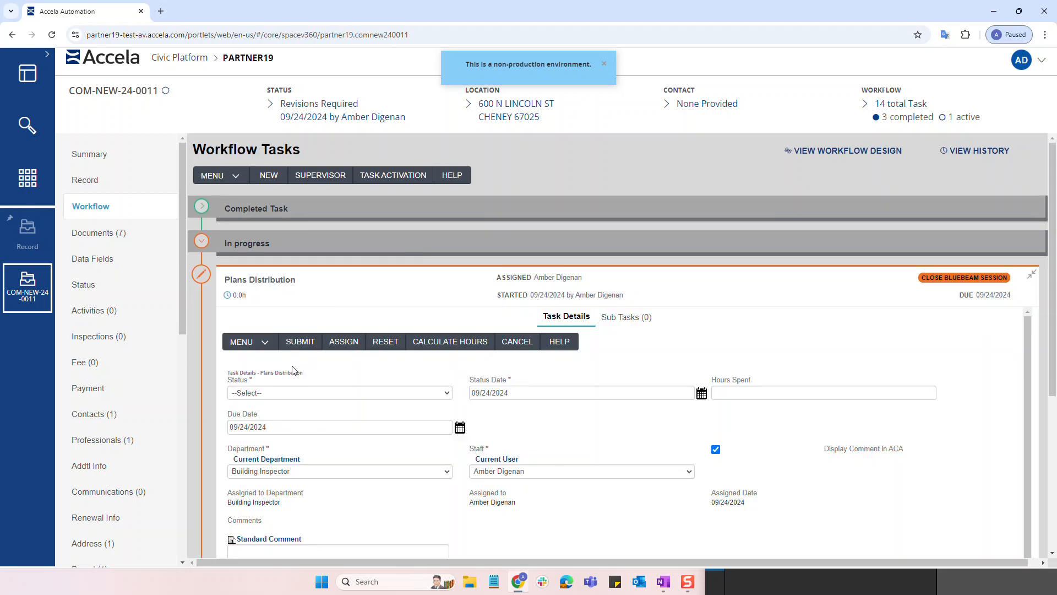
{"action": "left_click", "coordinate": [284, 393]}
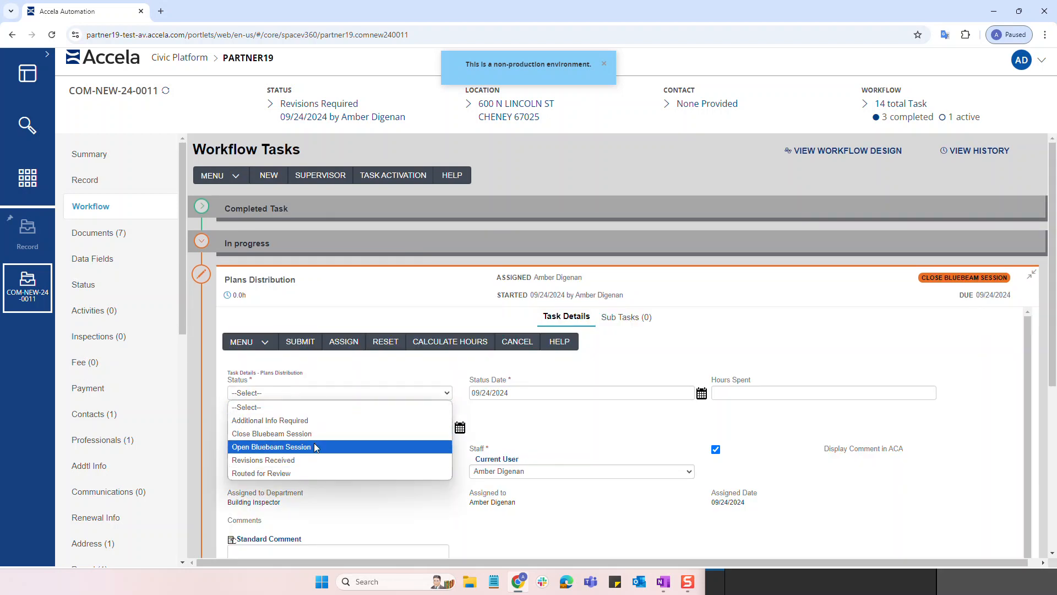
{"action": "left_click", "coordinate": [290, 473]}
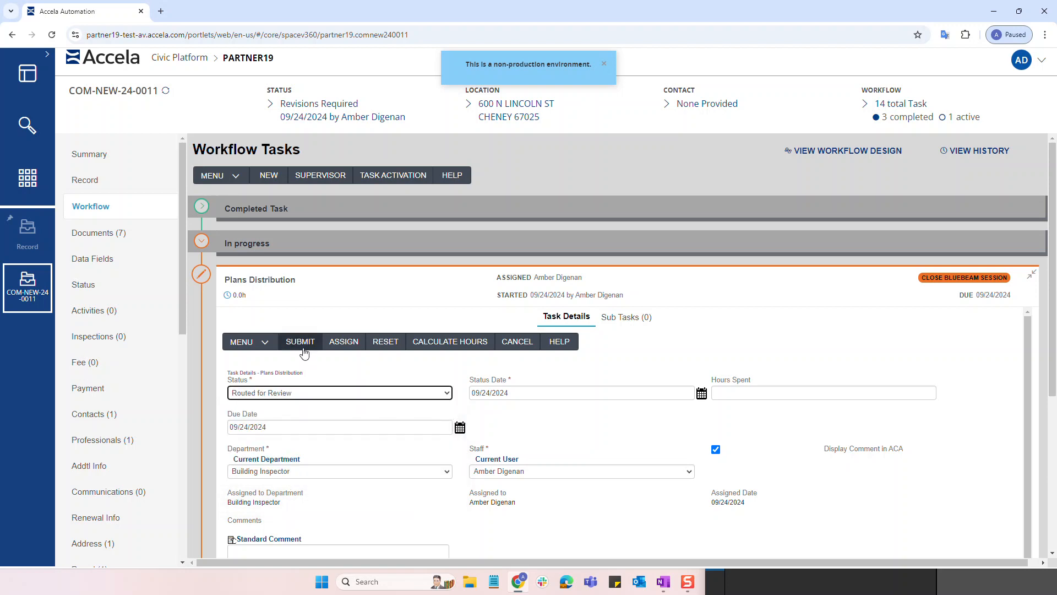
Step: Preview the R1 Framing Plan_REVIEWED file among the record's documents and close the preview
{"action": "left_click", "coordinate": [93, 231]}
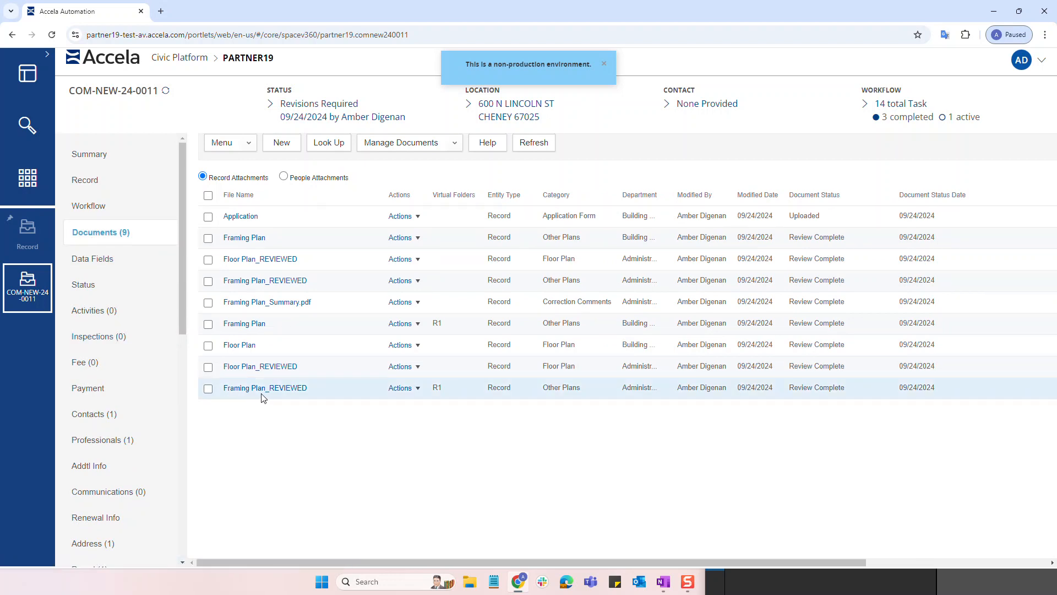
{"action": "left_click", "coordinate": [416, 388]}
{"action": "left_click", "coordinate": [415, 417]}
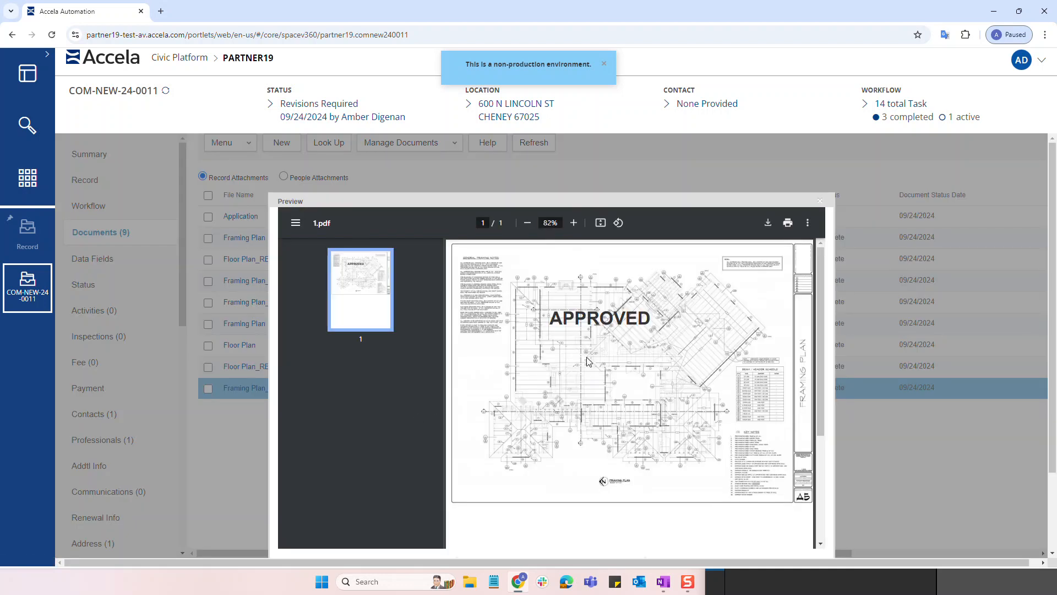
{"action": "left_click", "coordinate": [820, 201]}
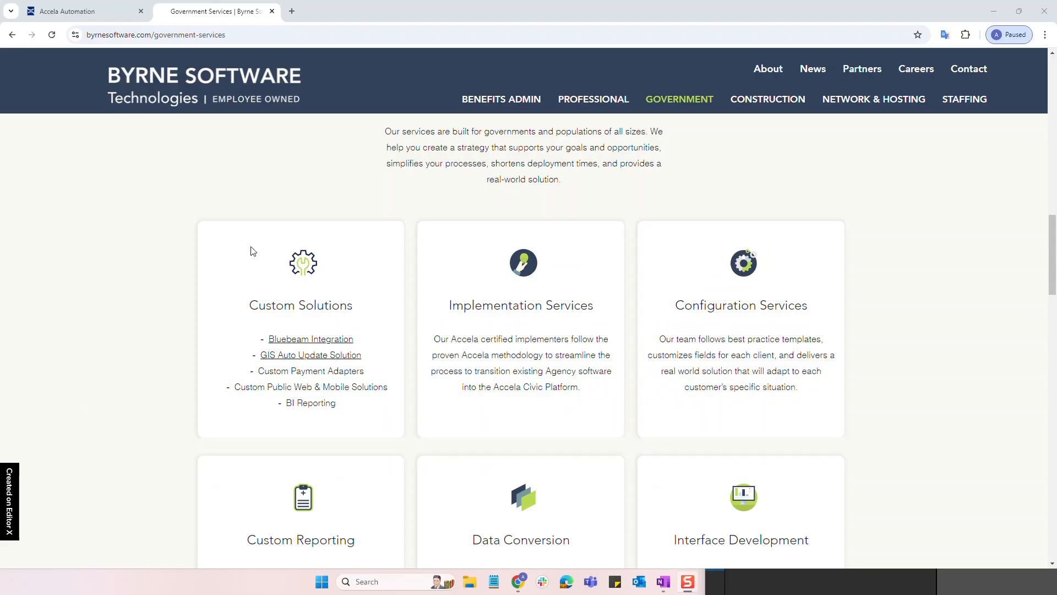
Step: Open the Bluebeam Integration page from Byrne Software's Government Services custom solutions and read through its feature list and sample images
{"action": "scroll", "coordinate": [415, 252], "scroll_direction": "up", "scroll_amount": 1}
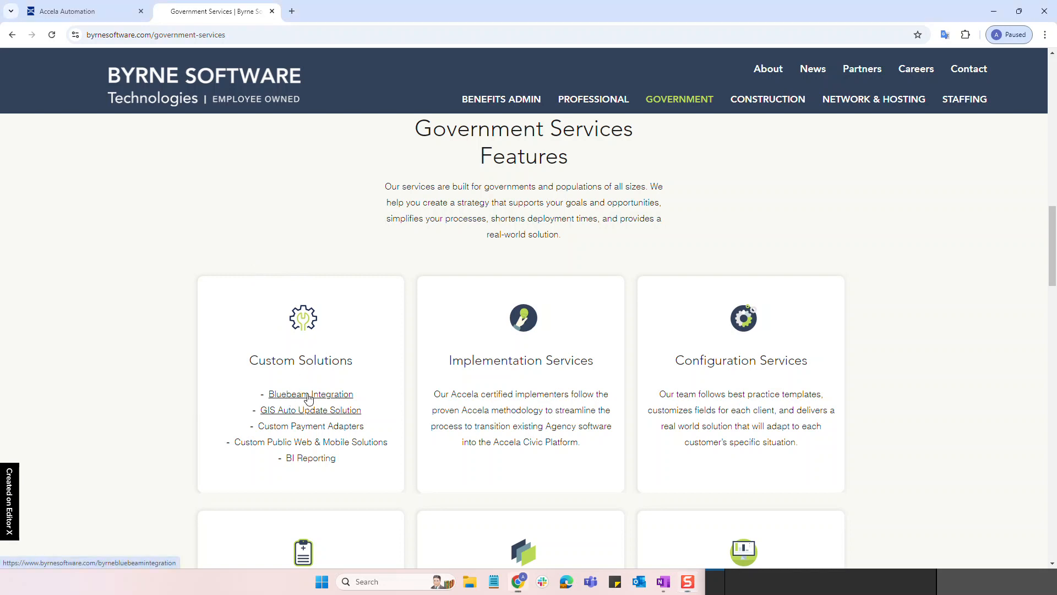
{"action": "left_click", "coordinate": [308, 395]}
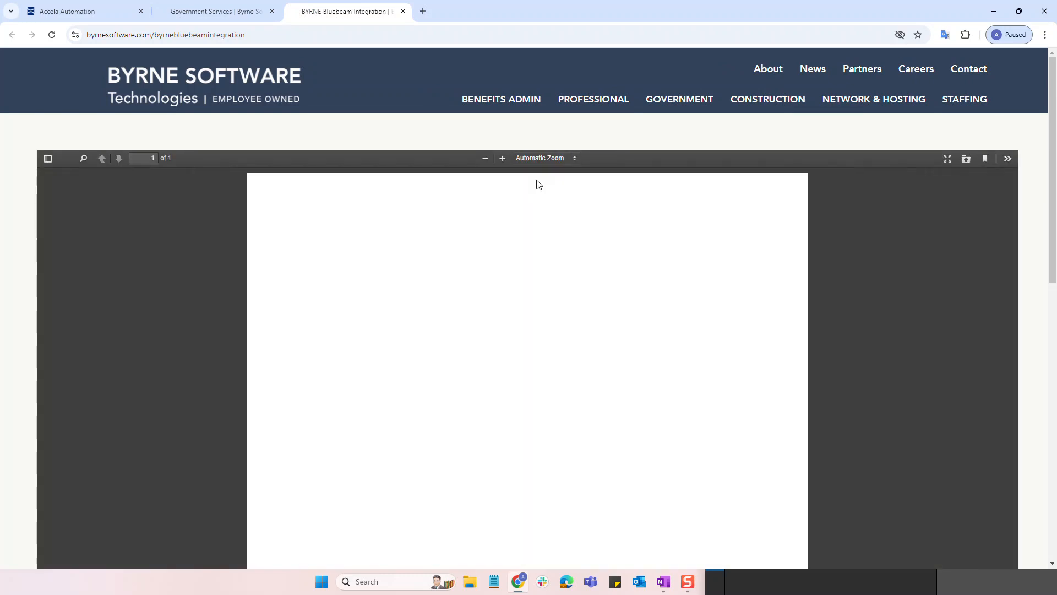
{"action": "scroll", "coordinate": [515, 380], "scroll_direction": "down", "scroll_amount": 1}
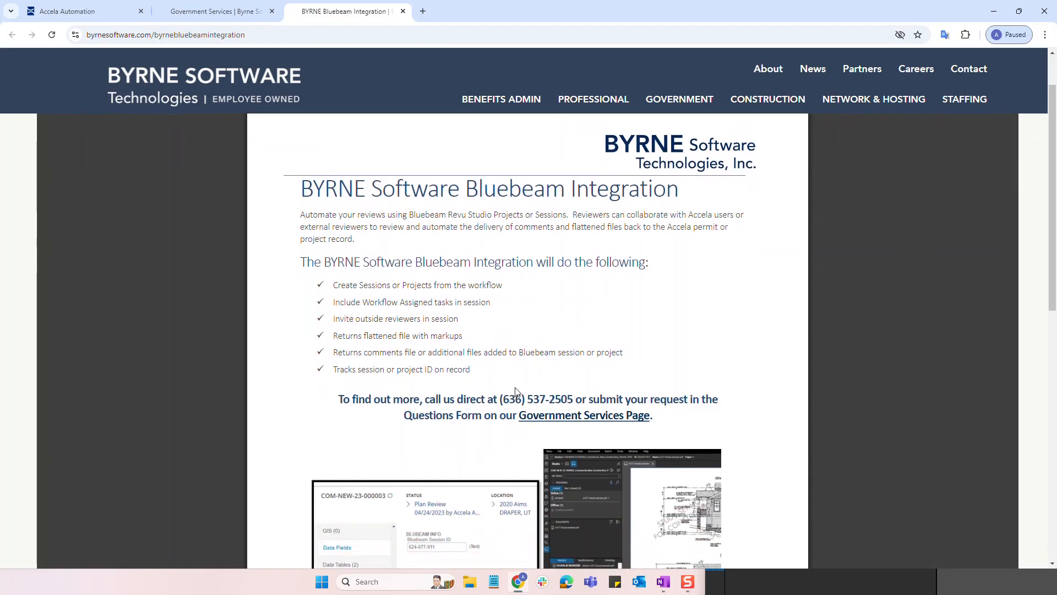
{"action": "scroll", "coordinate": [515, 390], "scroll_direction": "down", "scroll_amount": 5}
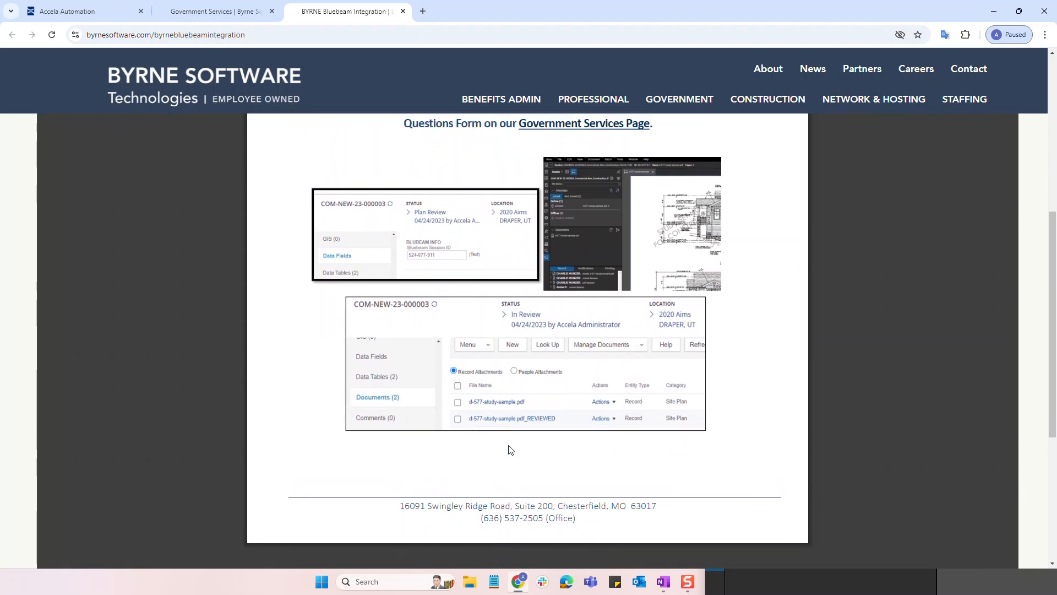
{"action": "scroll", "coordinate": [508, 449], "scroll_direction": "up", "scroll_amount": 4}
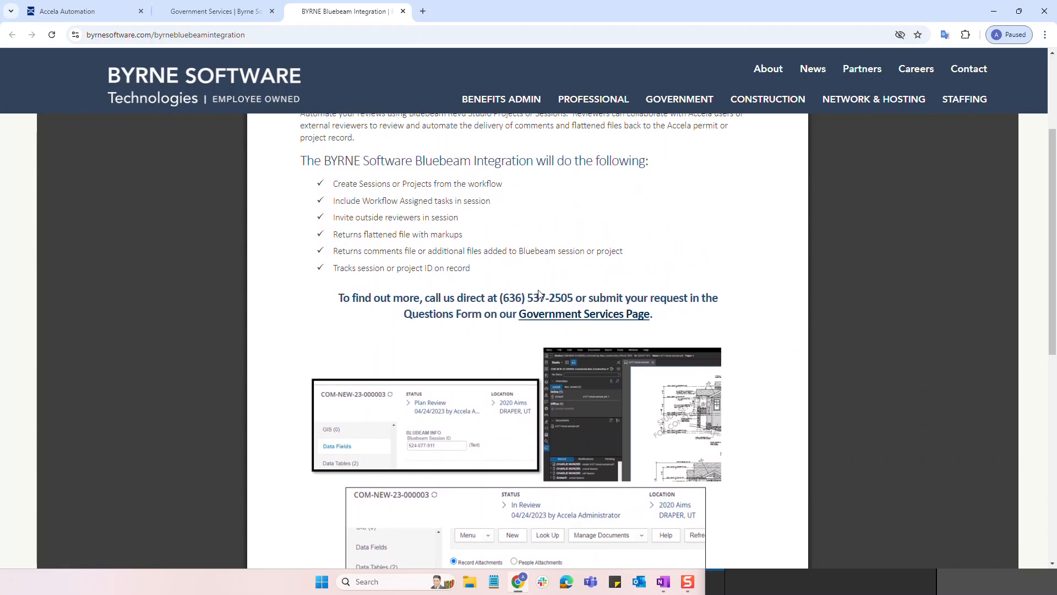